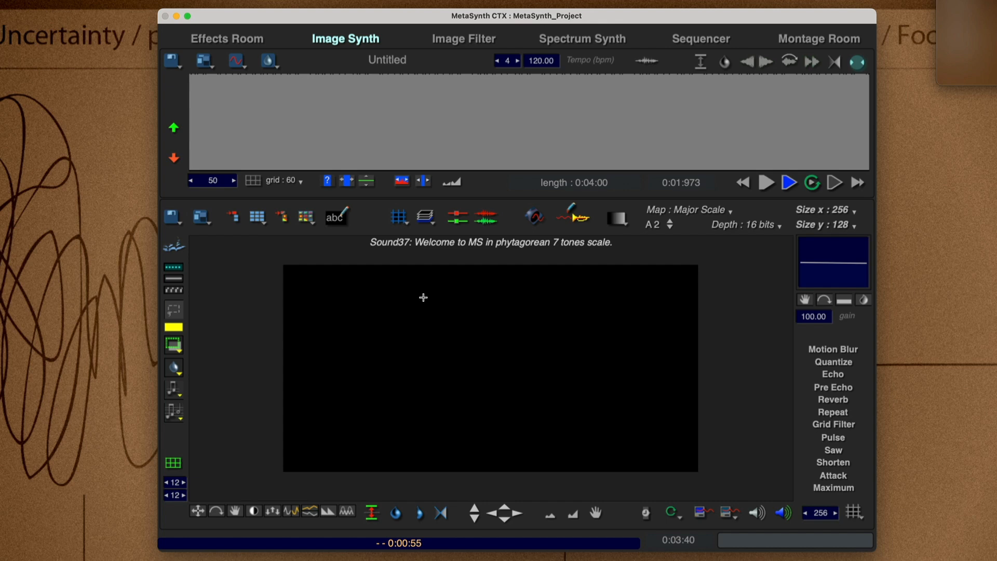
Set the Image Synth canvas size to 128 wide and 64 high.
{"action": "left_click", "coordinate": [846, 209]}
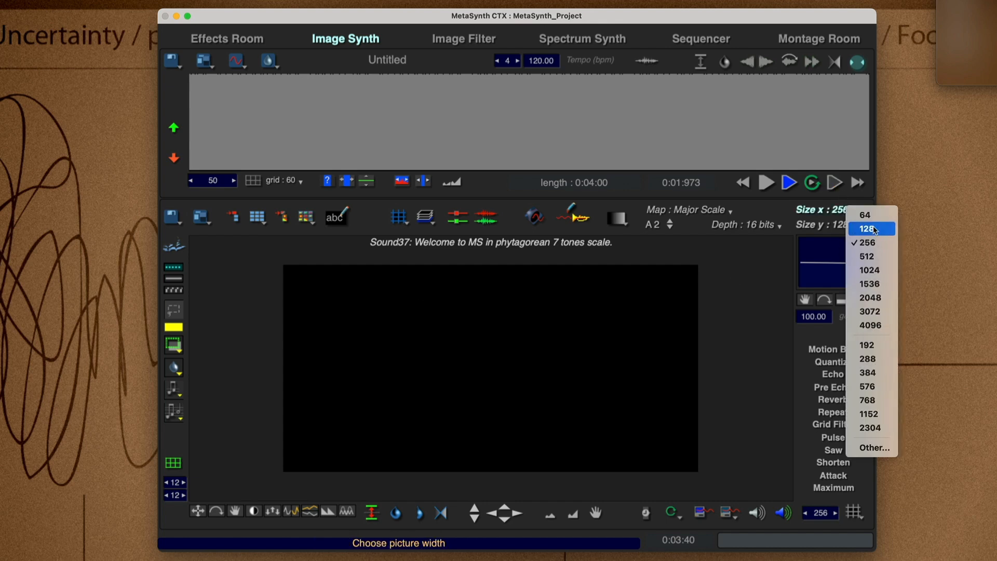
{"action": "left_click", "coordinate": [873, 227]}
{"action": "left_click", "coordinate": [852, 226]}
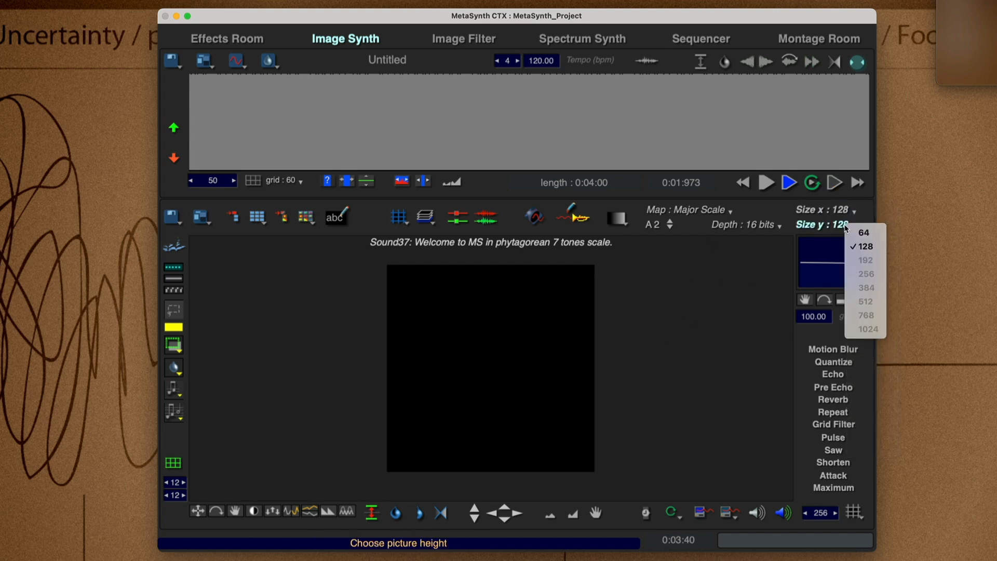
{"action": "left_click", "coordinate": [853, 233]}
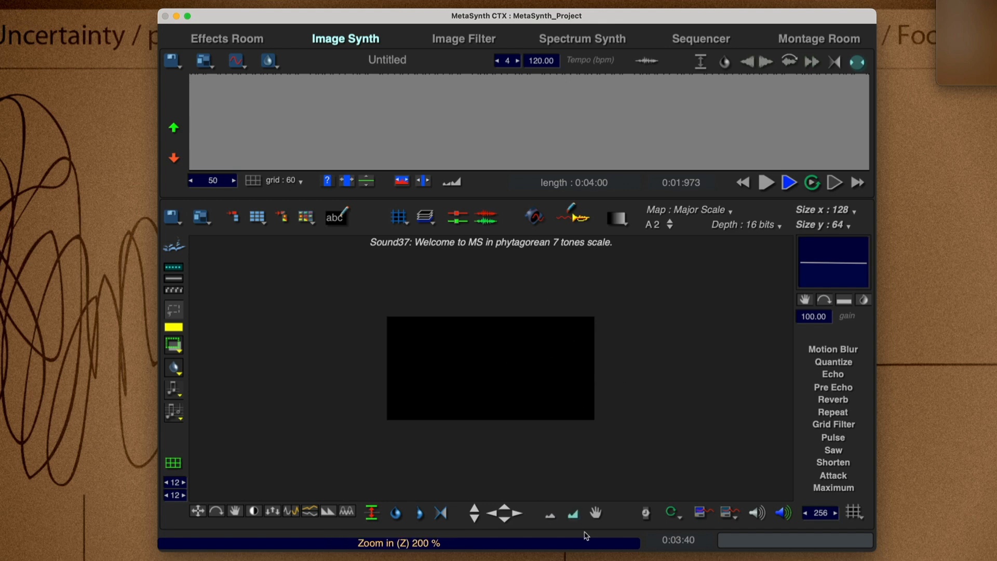
Draw the default grid on the canvas, enlarged to 400 %.
{"action": "left_click", "coordinate": [574, 515]}
{"action": "left_click", "coordinate": [576, 516]}
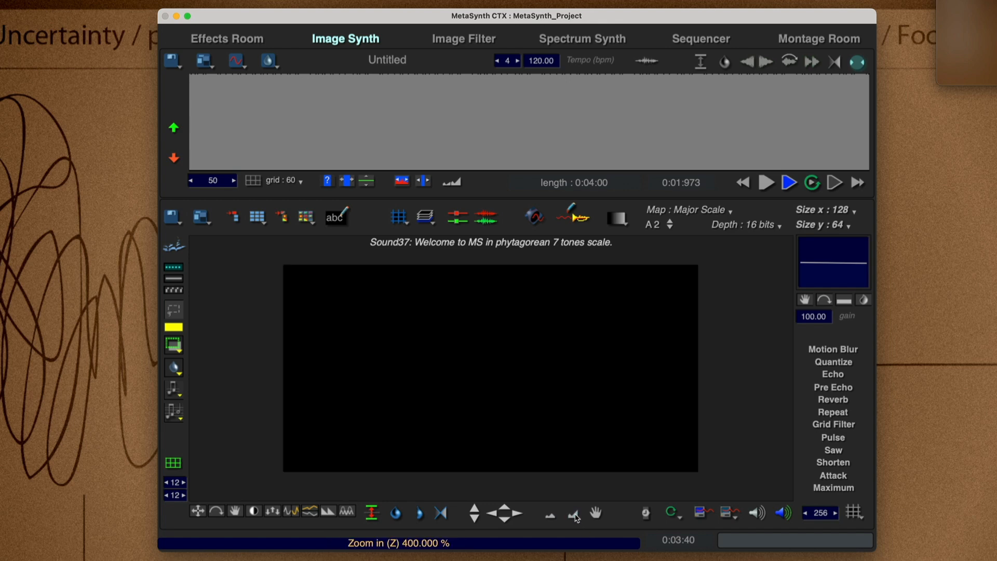
{"action": "left_click", "coordinate": [401, 214]}
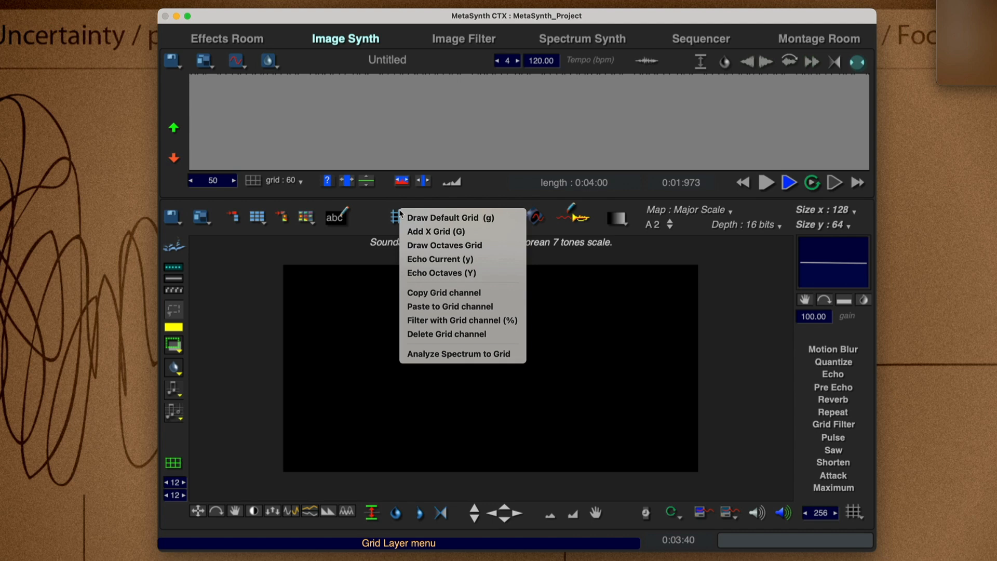
{"action": "left_click", "coordinate": [461, 215]}
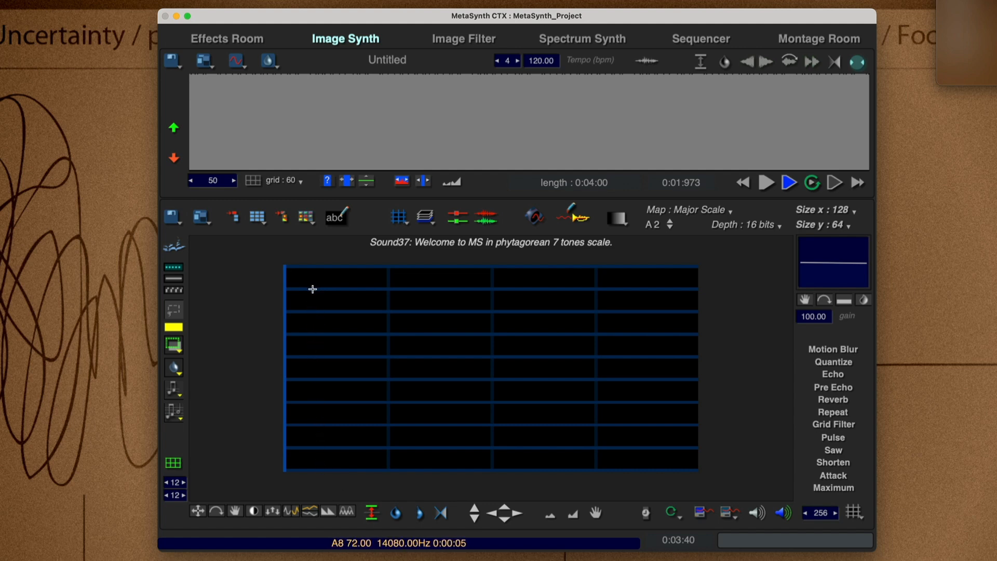
Set the tuning map to Semitones and redraw the default grid.
{"action": "left_click", "coordinate": [685, 211]}
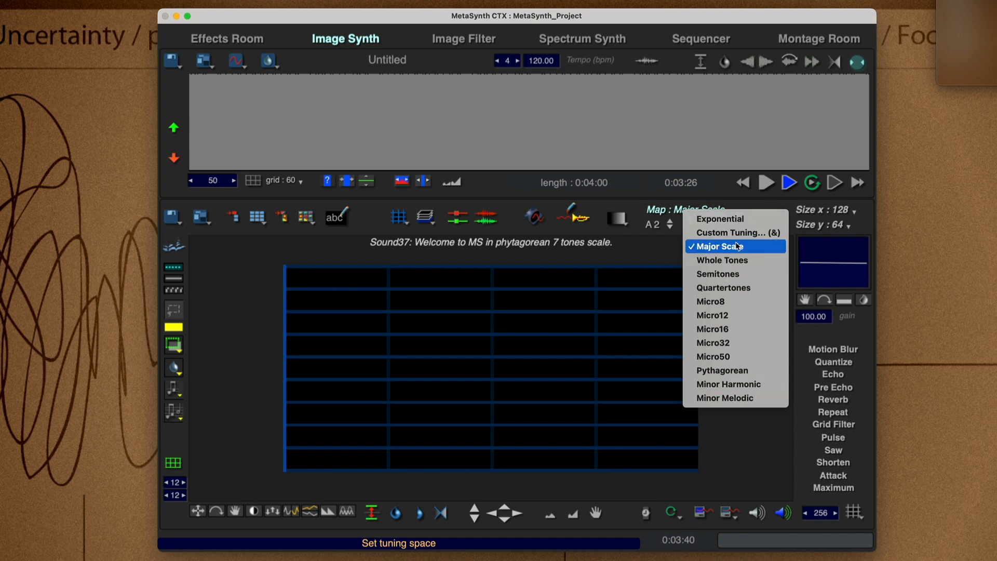
{"action": "left_click", "coordinate": [718, 273]}
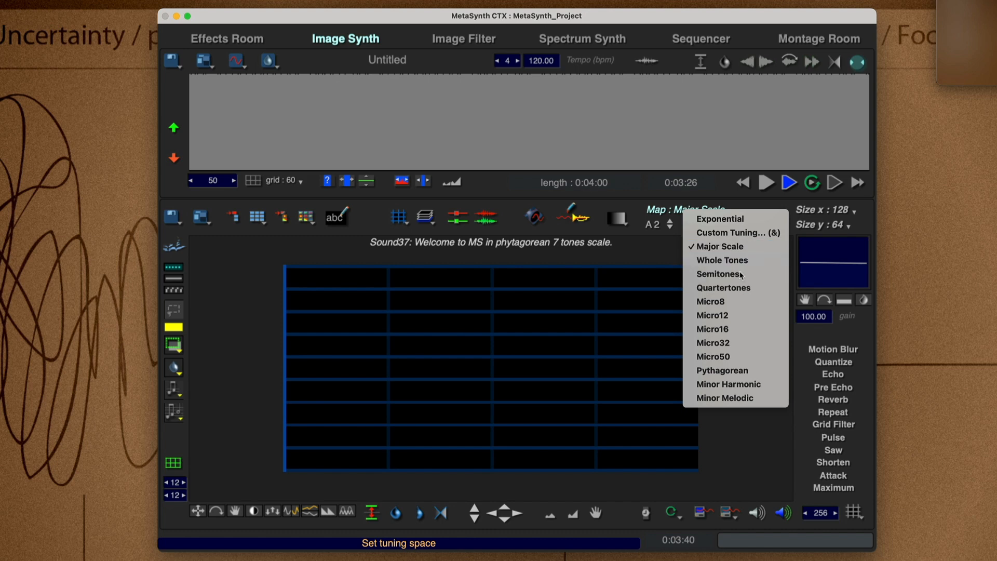
{"action": "left_click", "coordinate": [405, 218]}
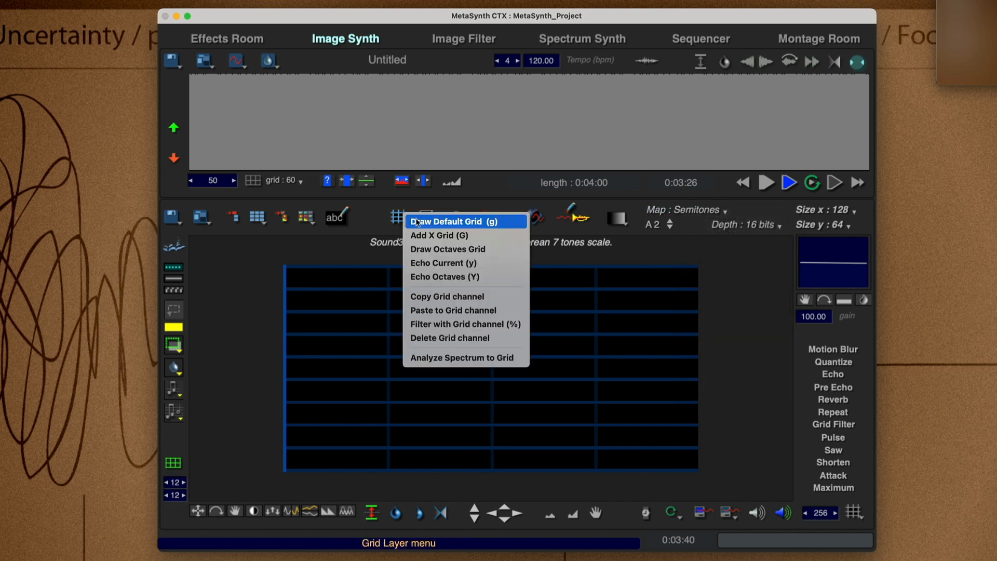
{"action": "left_click", "coordinate": [415, 220]}
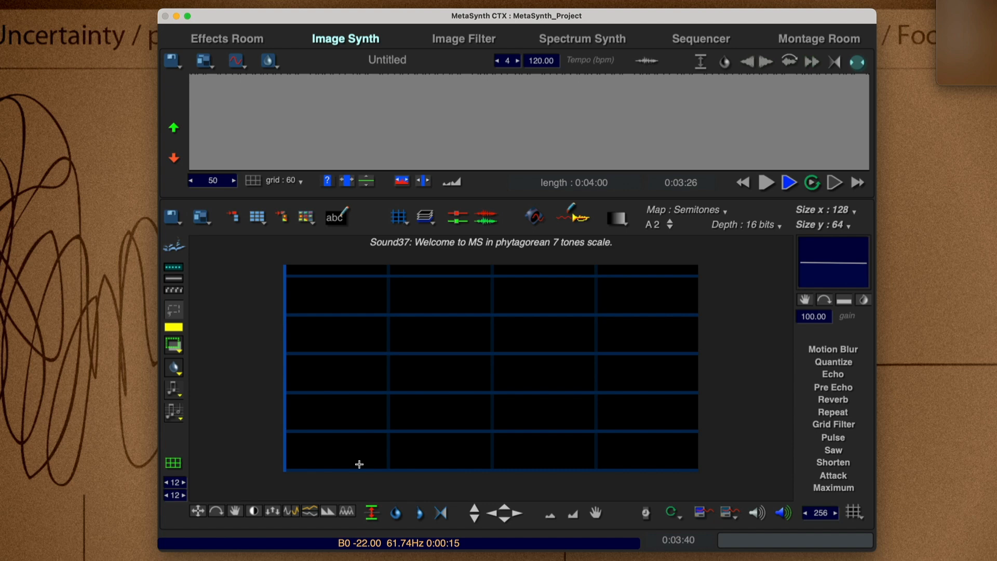
Set the tuning map to Micro16 and redraw the default grid.
{"action": "left_click", "coordinate": [704, 213]}
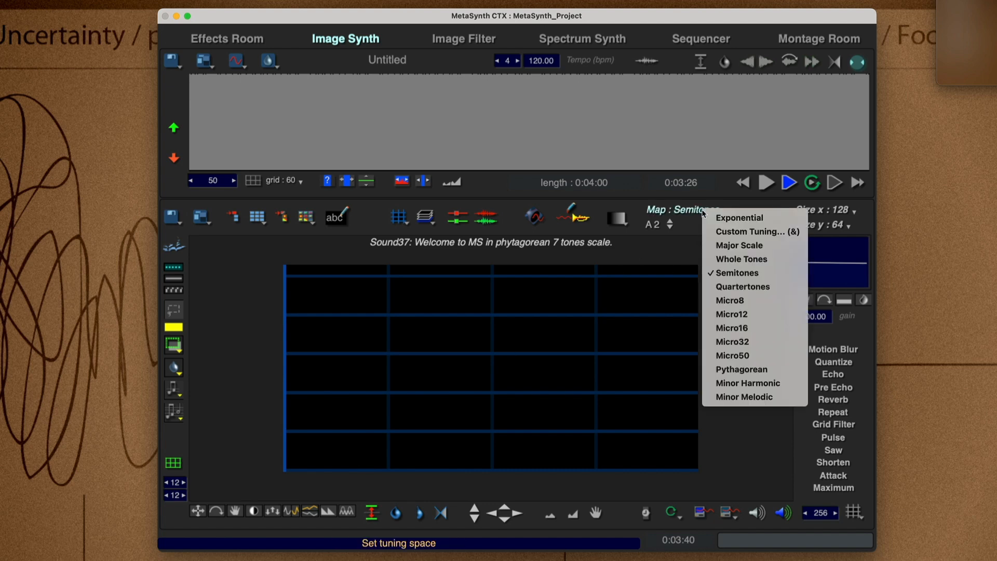
{"action": "left_click", "coordinate": [759, 329]}
{"action": "left_click", "coordinate": [408, 219]}
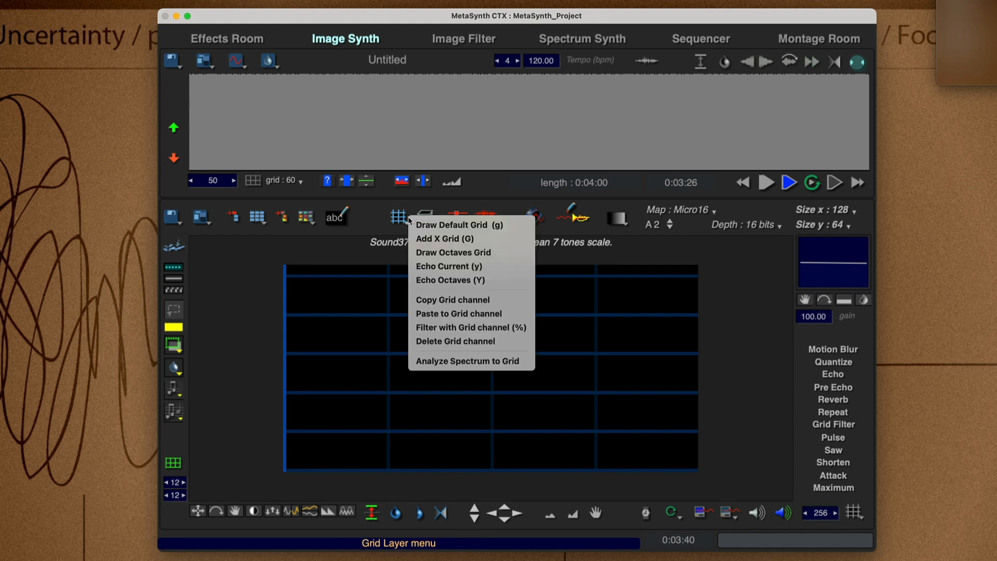
{"action": "left_click", "coordinate": [421, 226]}
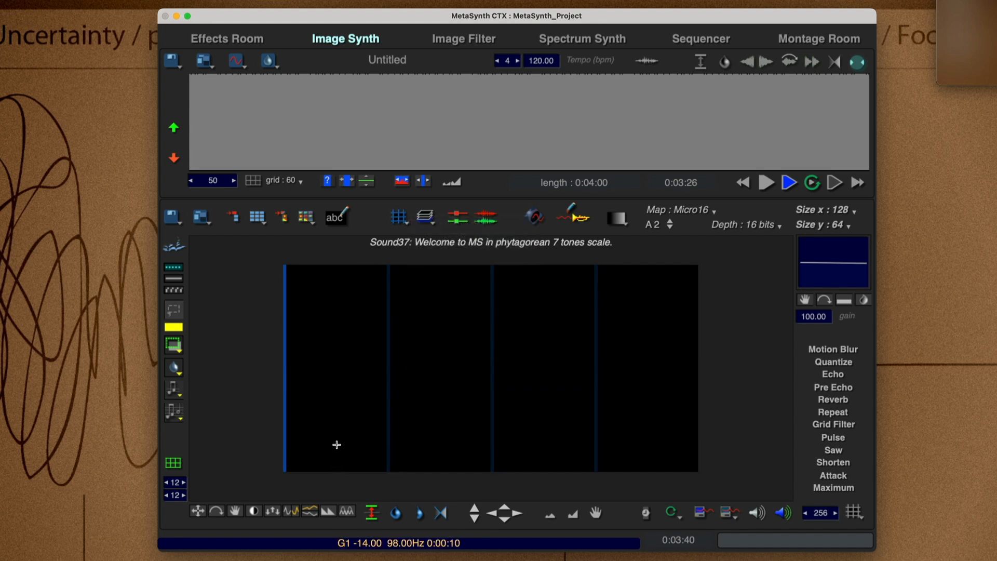
Return the tuning map to Major Scale and redraw the default grid to match it.
{"action": "left_click", "coordinate": [681, 210]}
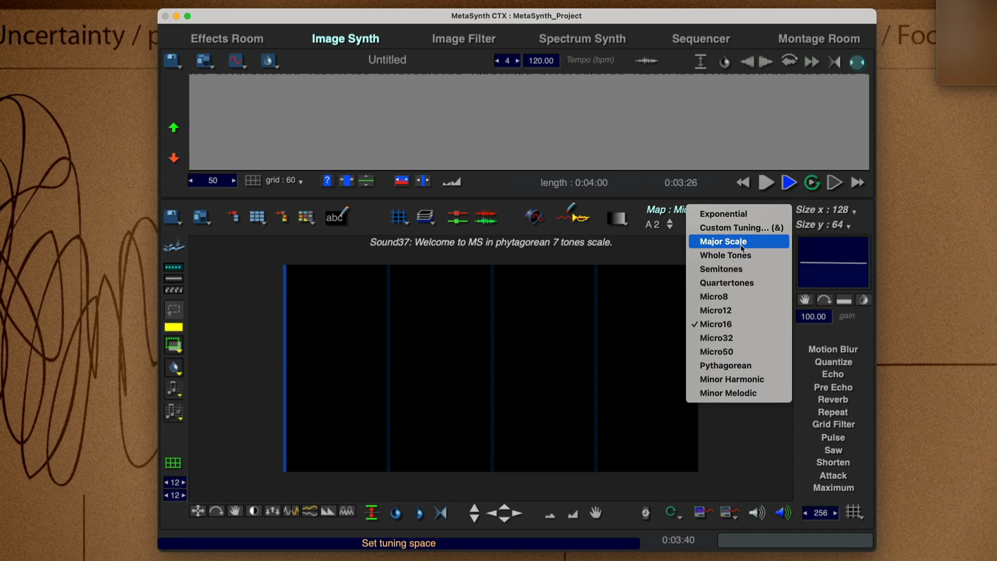
{"action": "left_click", "coordinate": [751, 270]}
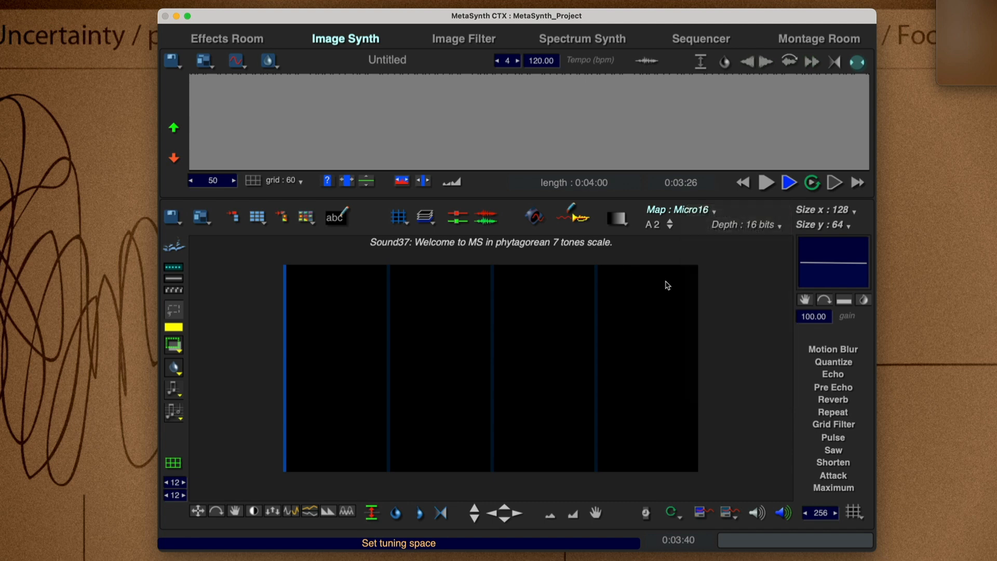
{"action": "left_click", "coordinate": [698, 212]}
{"action": "left_click", "coordinate": [754, 246]}
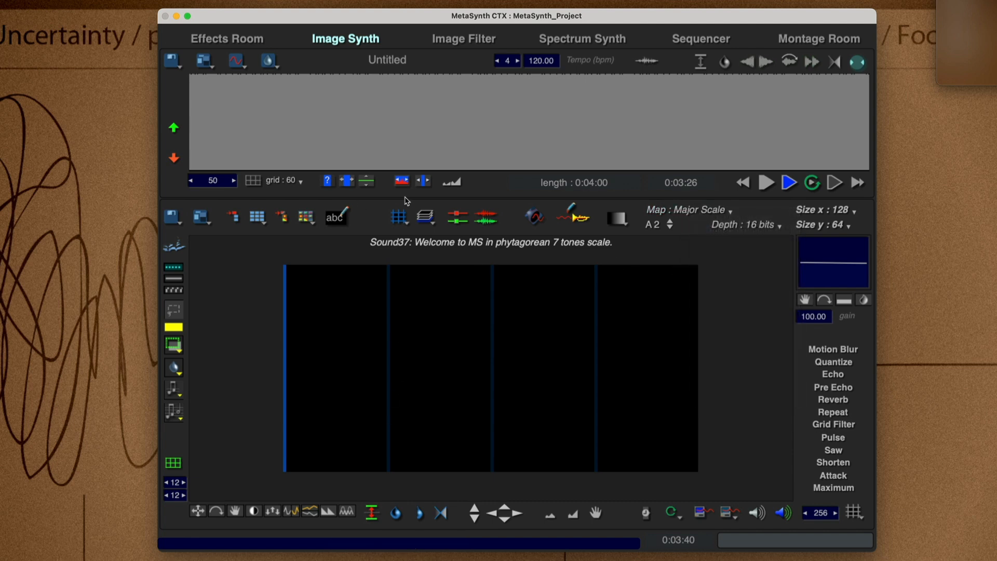
{"action": "key", "text": "g"}
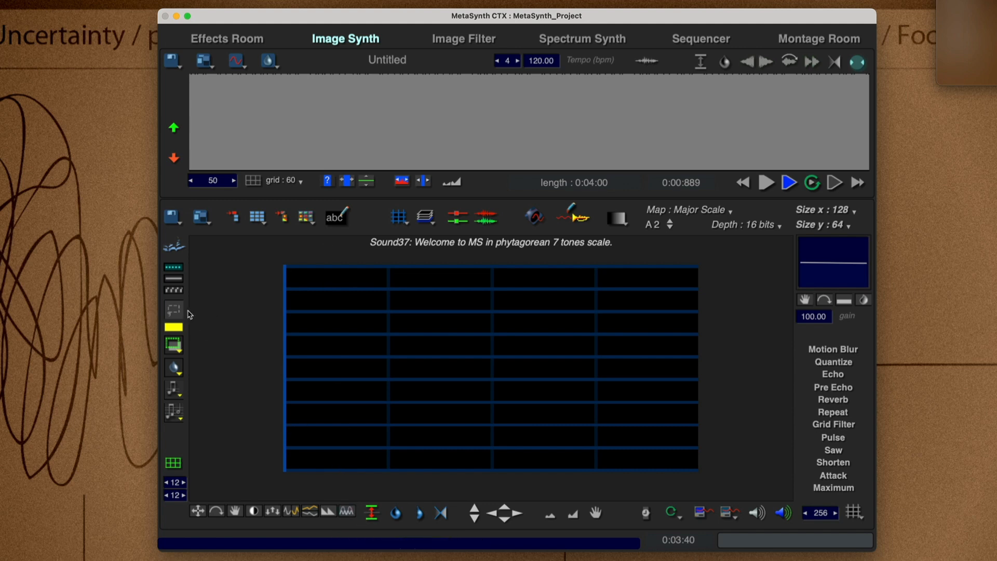
Choose the brush tool, paint a single square note in the first grid column and play the canvas.
{"action": "right_click", "coordinate": [345, 322]}
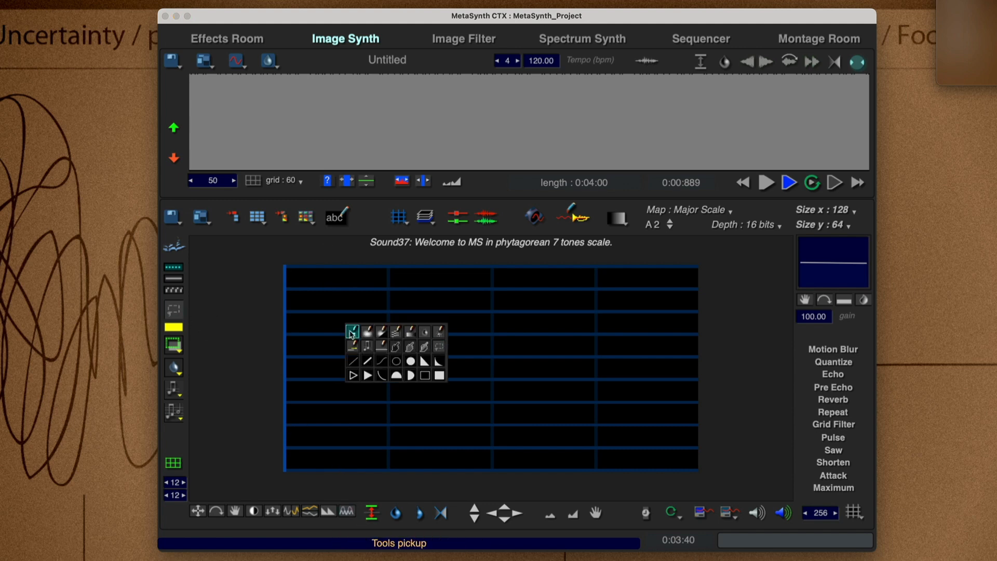
{"action": "left_click", "coordinate": [350, 331]}
{"action": "left_click", "coordinate": [348, 321]}
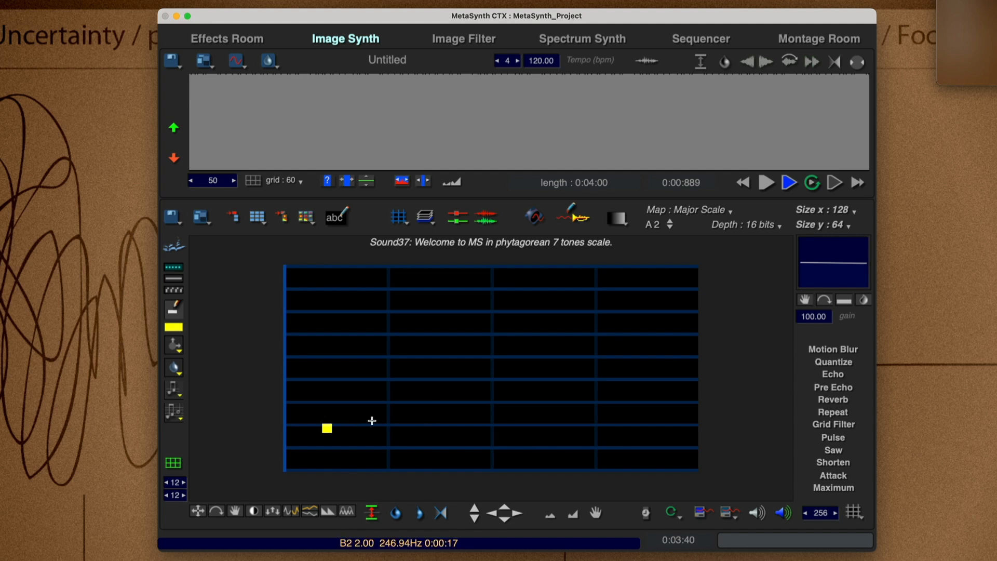
{"action": "key", "text": "space"}
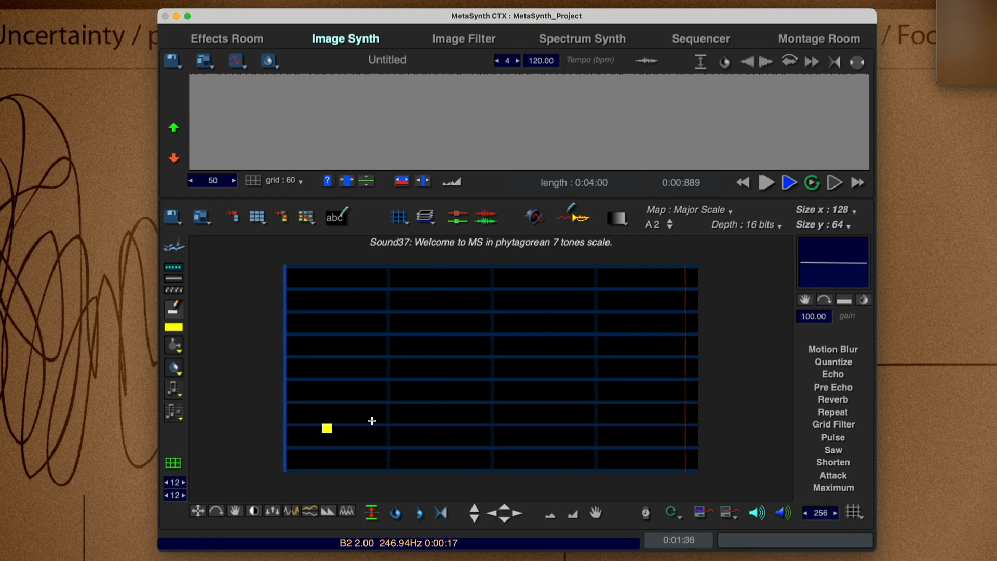
{"action": "key", "text": "space"}
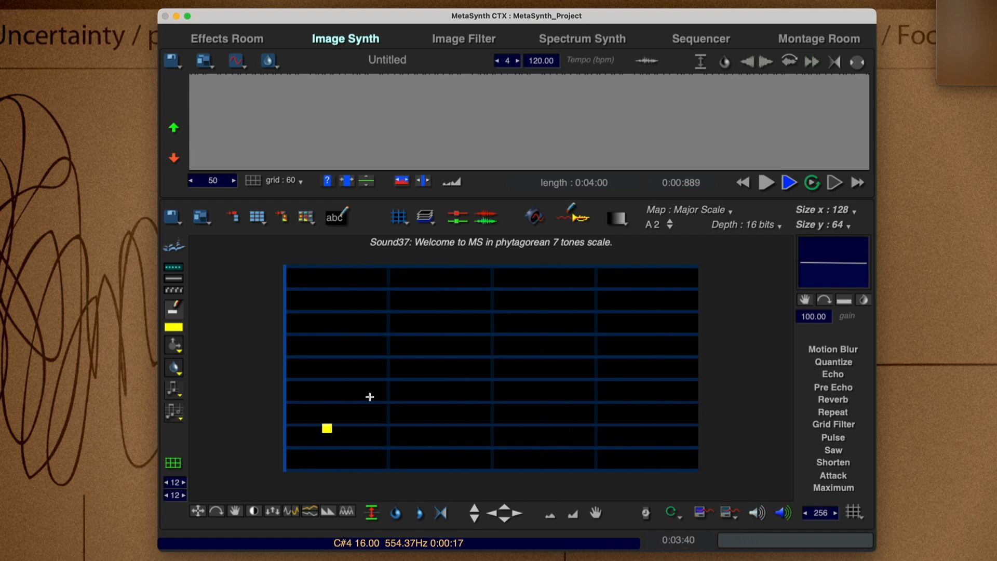
Turn off grid snapping, paint a long, slightly descending stroke across the lower middle of the canvas and play it.
{"action": "left_click", "coordinate": [174, 464]}
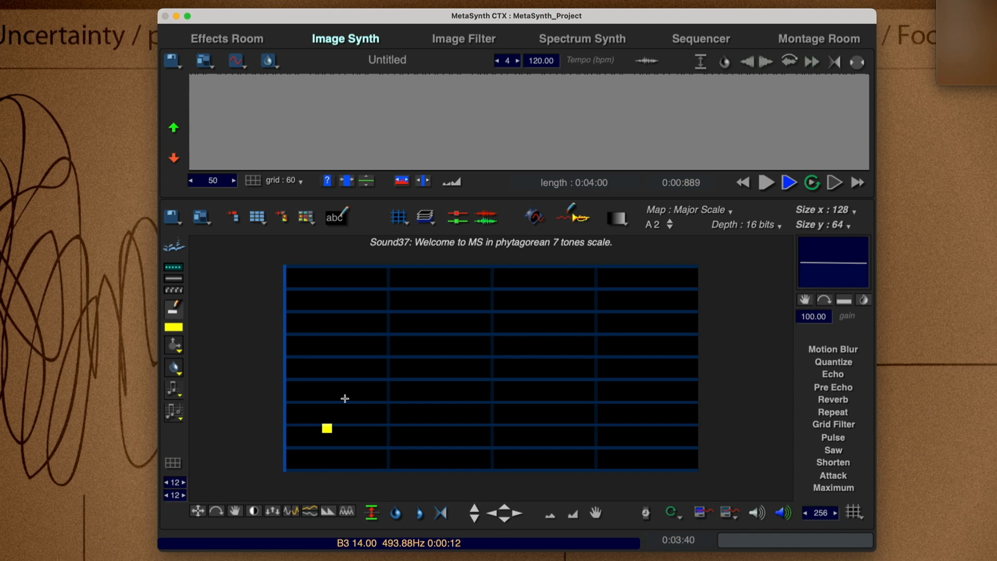
{"action": "left_click_drag", "start_coordinate": [345, 398], "coordinate": [660, 412]}
{"action": "key", "text": "space"}
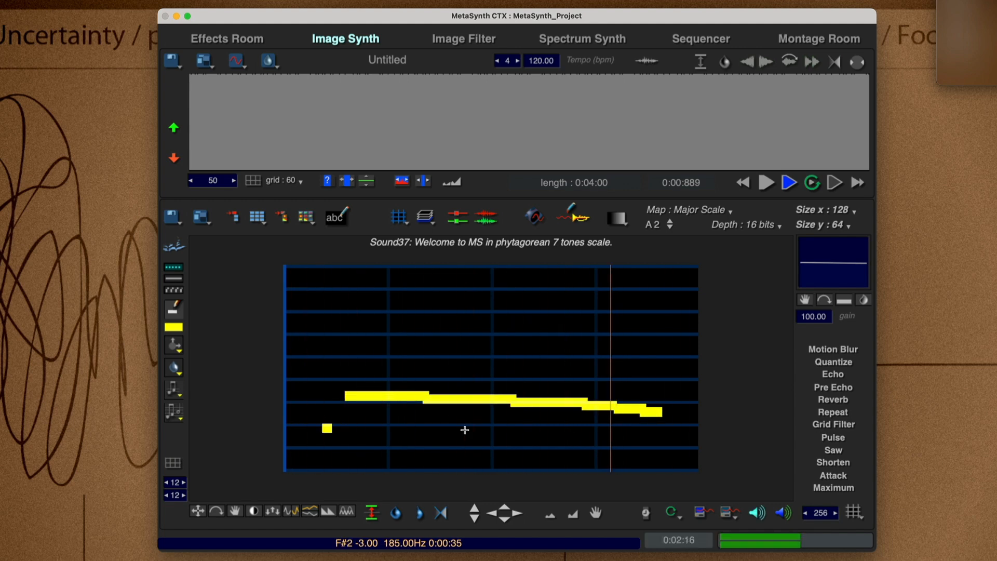
{"action": "key", "text": "space"}
Erase everything painted on the canvas and deselect.
{"action": "key", "text": "super+a"}
{"action": "key", "text": "BackSpace"}
{"action": "key", "text": "super+d"}
{"action": "left_click", "coordinate": [429, 386], "text": "ctrl"}
{"action": "left_click", "coordinate": [408, 374]}
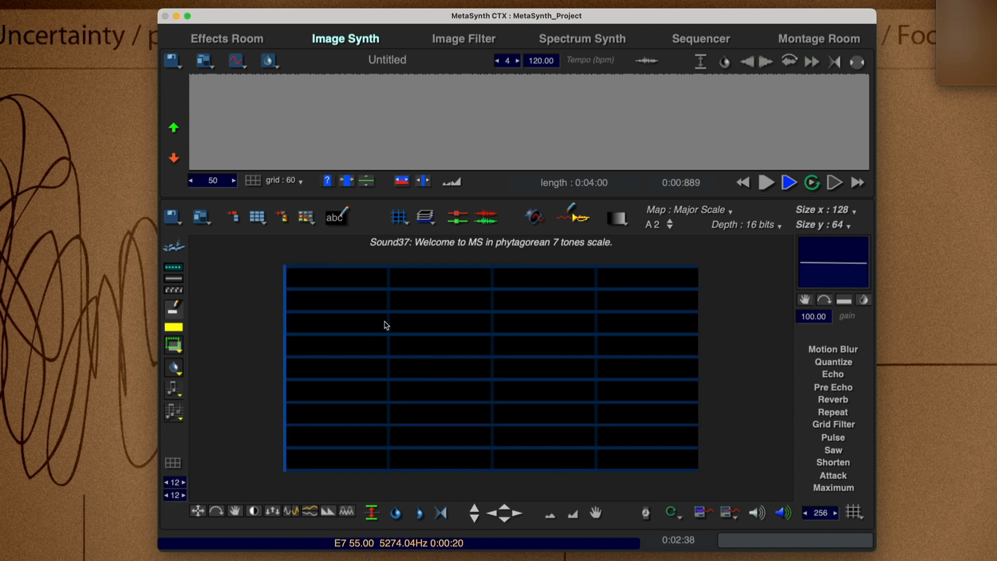
Choose a thin horizontal brush shape, one pixel high, for painting short notes.
{"action": "left_click", "coordinate": [180, 368]}
{"action": "left_click", "coordinate": [179, 346]}
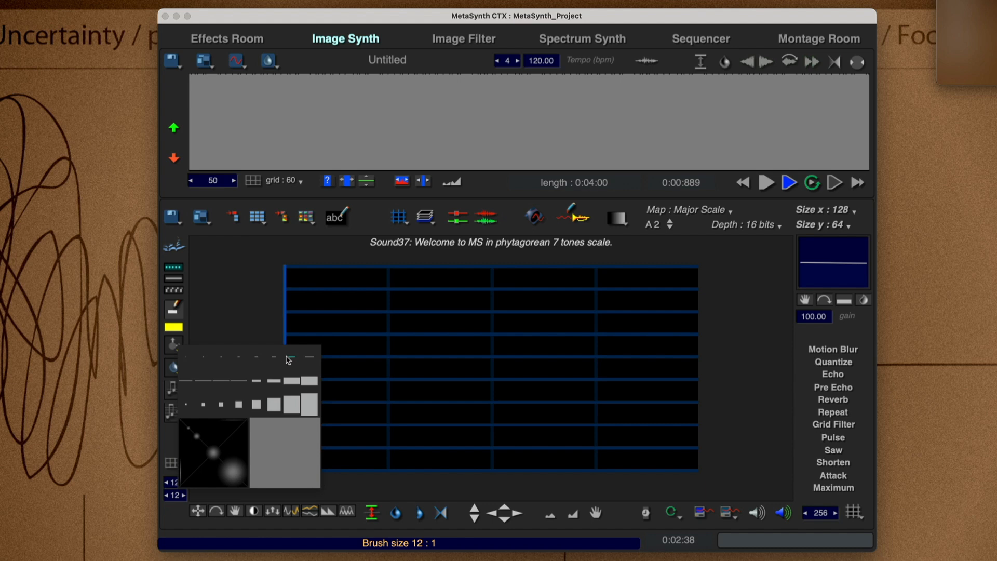
{"action": "left_click", "coordinate": [275, 361]}
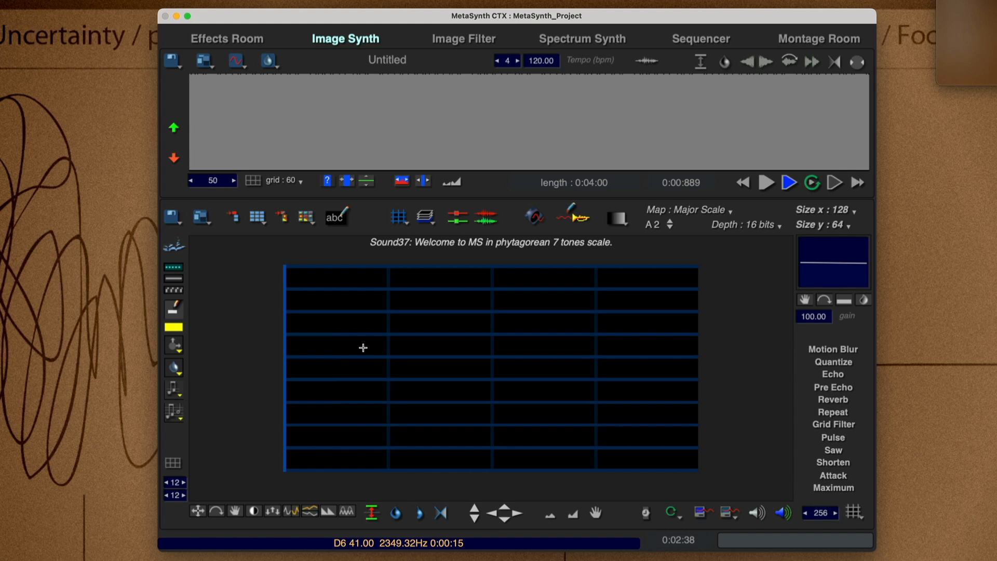
Paint nine short notes at varied pitches across the lower half of the canvas and play them.
{"action": "left_click", "coordinate": [345, 392]}
{"action": "left_click", "coordinate": [459, 360]}
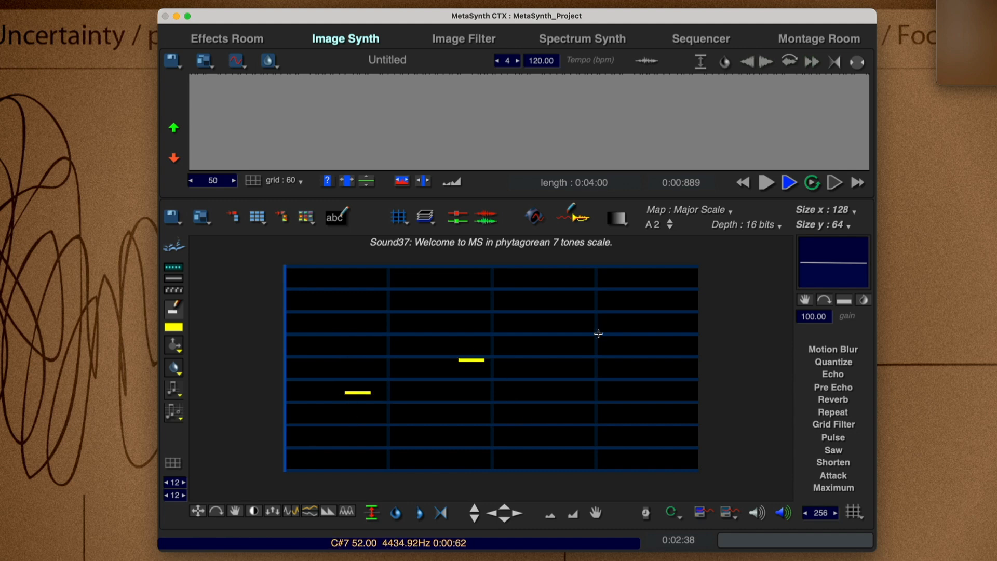
{"action": "left_click", "coordinate": [518, 399]}
{"action": "left_click", "coordinate": [407, 396]}
{"action": "left_click", "coordinate": [323, 415]}
{"action": "left_click", "coordinate": [495, 435]}
{"action": "left_click", "coordinate": [612, 422]}
{"action": "left_click", "coordinate": [573, 418]}
{"action": "left_click", "coordinate": [678, 434]}
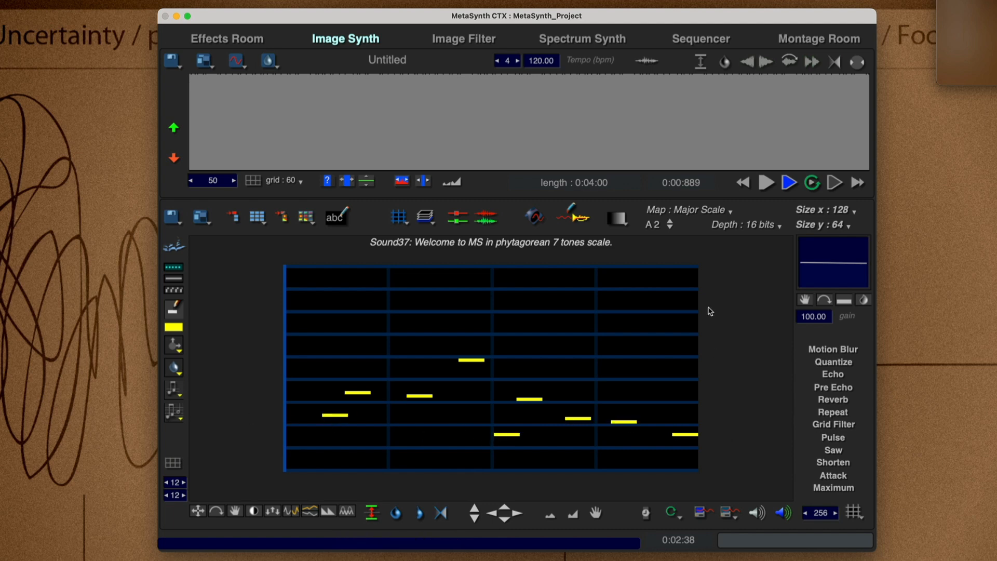
{"action": "key", "text": "space"}
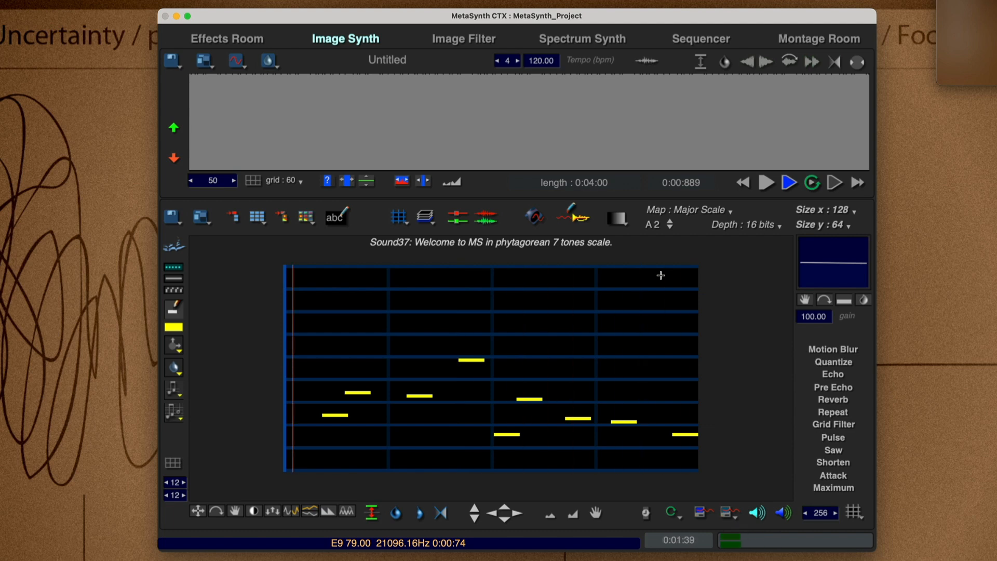
{"action": "key", "text": "space"}
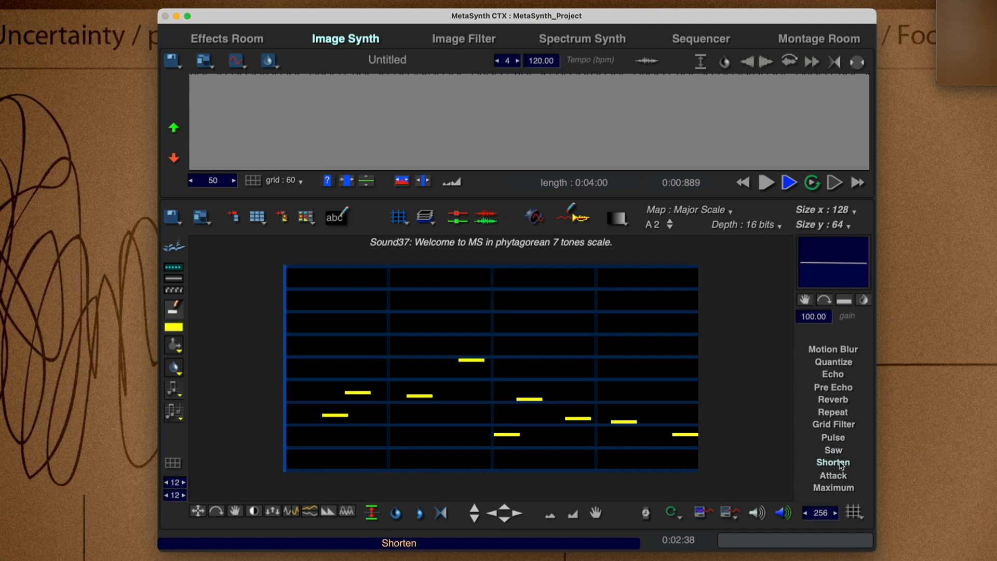
Apply the Motion Blur effect to the painted notes and play the result.
{"action": "left_click", "coordinate": [845, 355]}
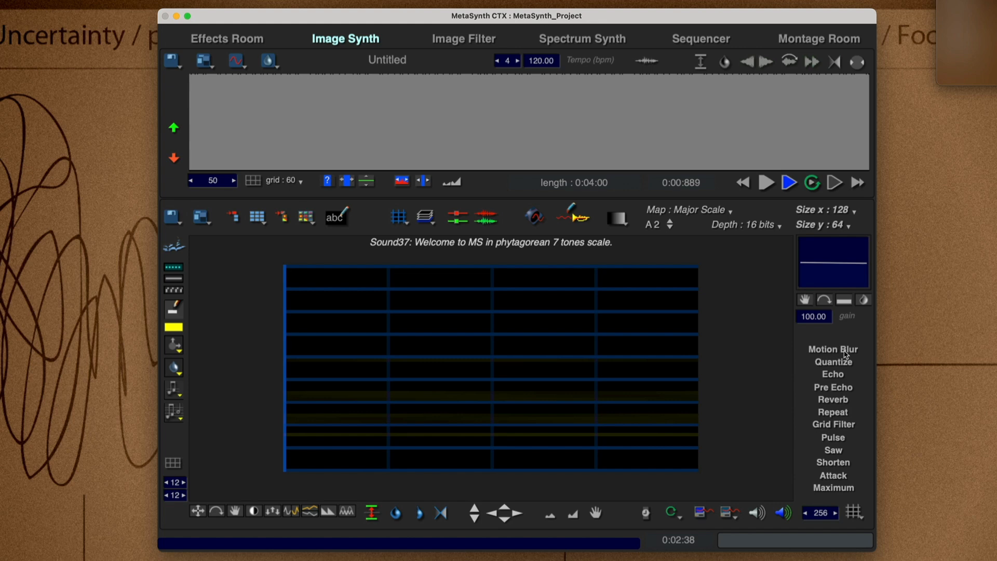
{"action": "key", "text": "space"}
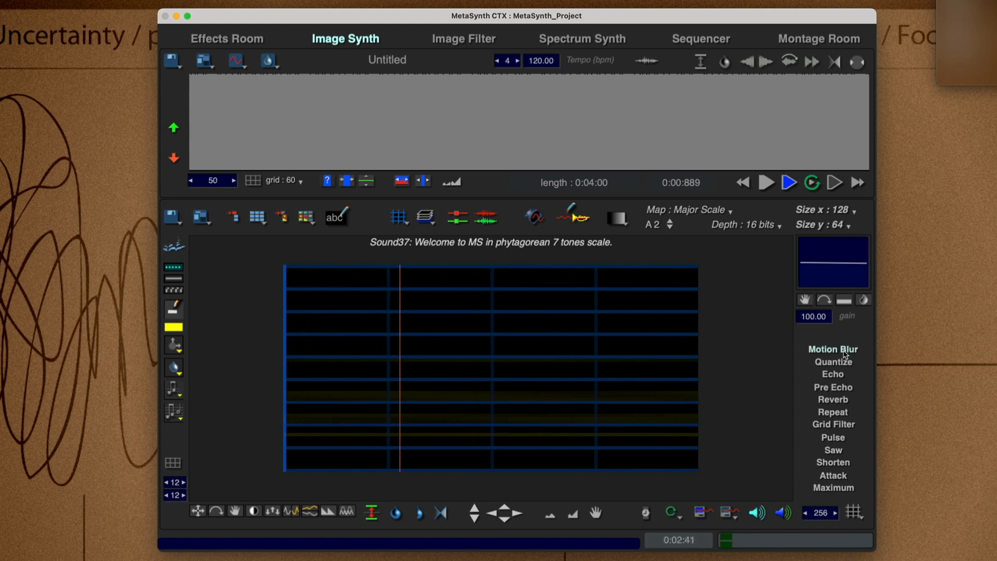
{"action": "key", "text": "space"}
Clear the whole canvas and paint one short, low note near its start with the brush tool.
{"action": "key", "text": "super+a"}
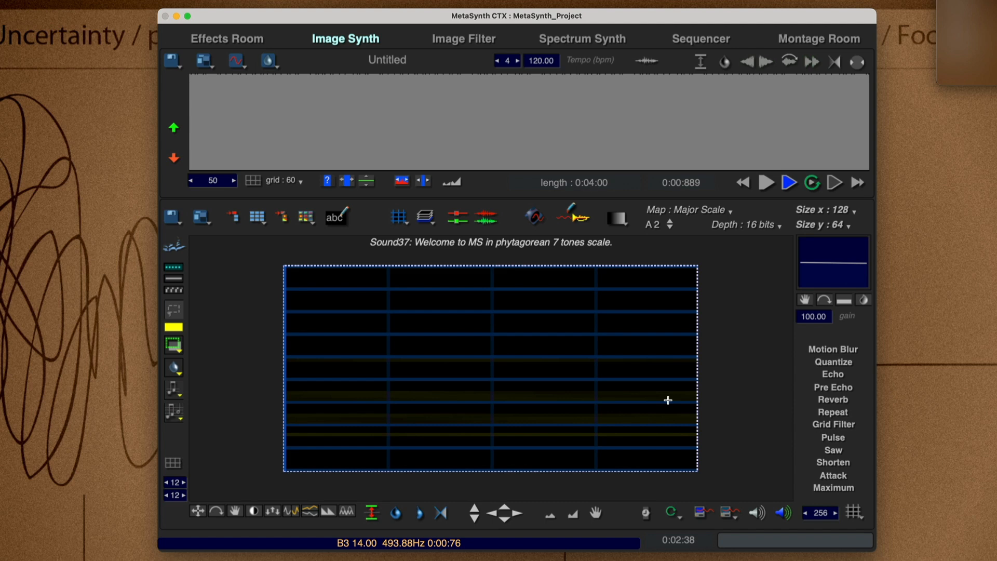
{"action": "key", "text": "Delete"}
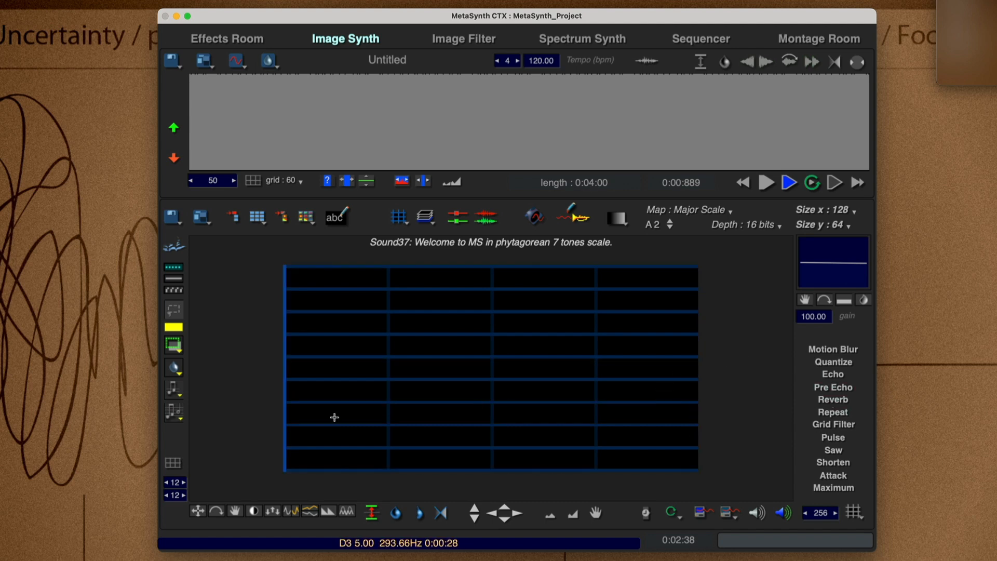
{"action": "right_click", "coordinate": [308, 435]}
{"action": "left_click", "coordinate": [315, 443]}
{"action": "left_click", "coordinate": [299, 434]}
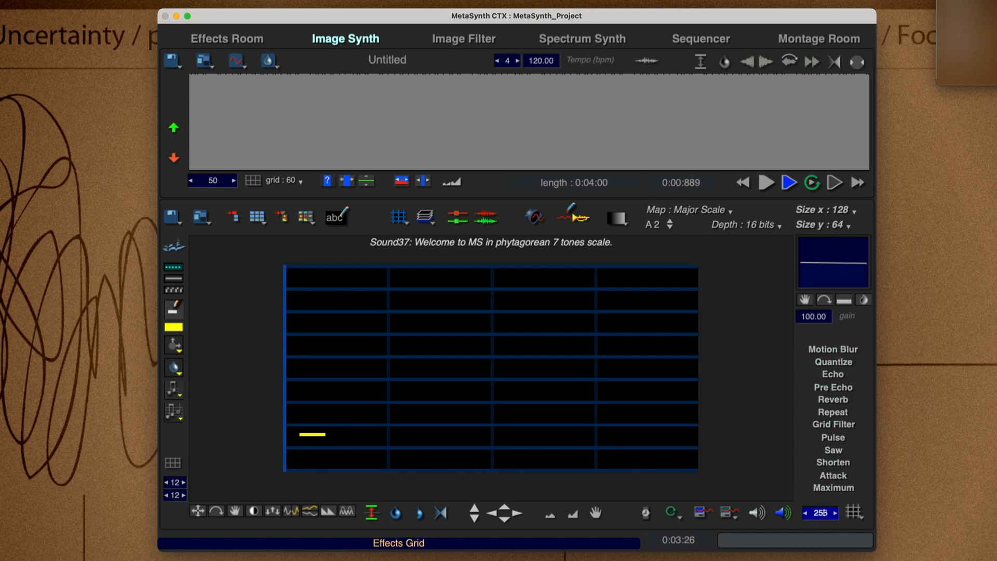
Set the effects grid size to 16 and apply the Echo effect to the painted low note.
{"action": "left_click", "coordinate": [853, 512]}
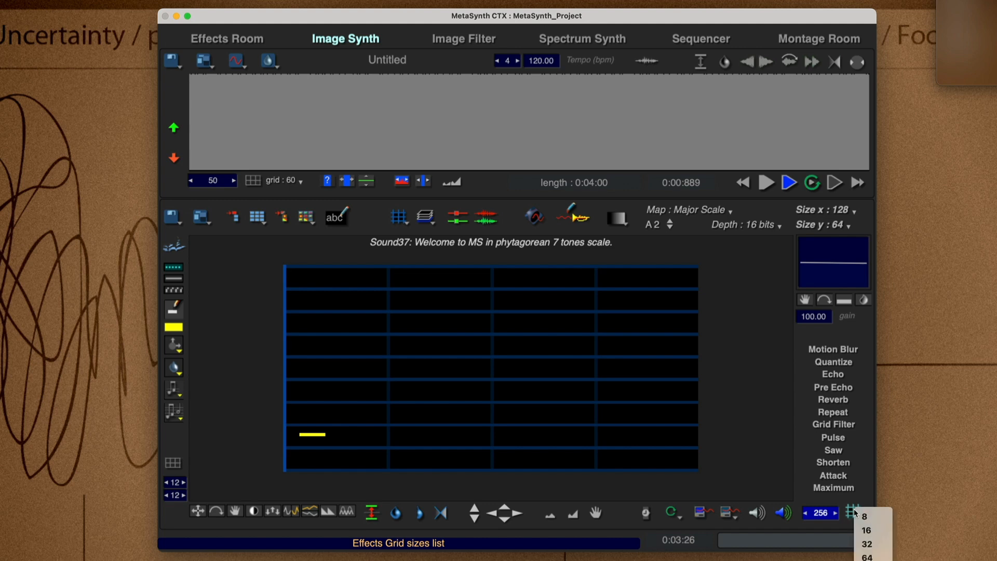
{"action": "left_click", "coordinate": [881, 531]}
{"action": "left_click", "coordinate": [838, 376]}
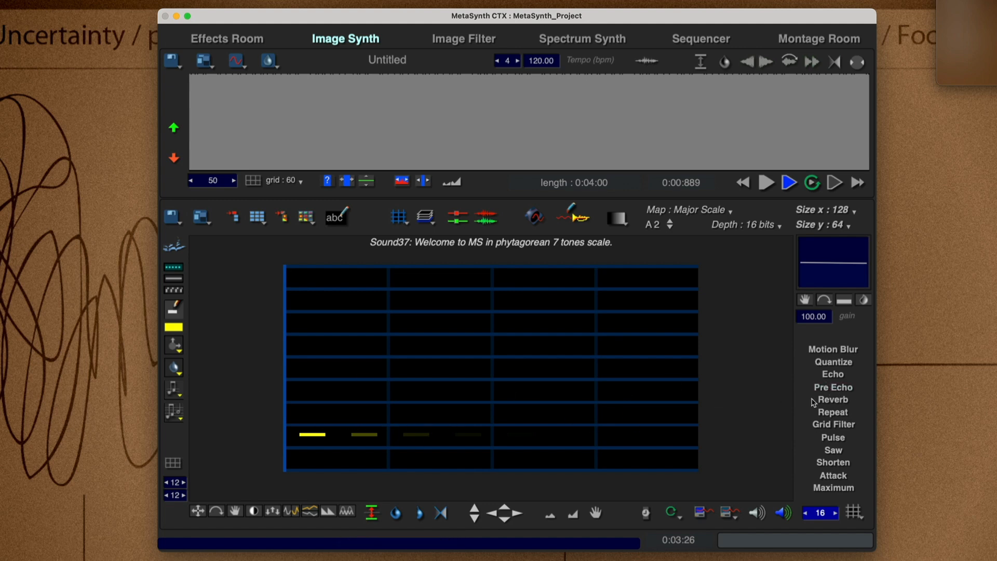
Paint a few more short notes across the lower half of the canvas, apply Echo to them and play the result.
{"action": "left_click", "coordinate": [418, 411]}
{"action": "left_click", "coordinate": [572, 405]}
{"action": "left_click", "coordinate": [665, 438]}
{"action": "left_click", "coordinate": [831, 377]}
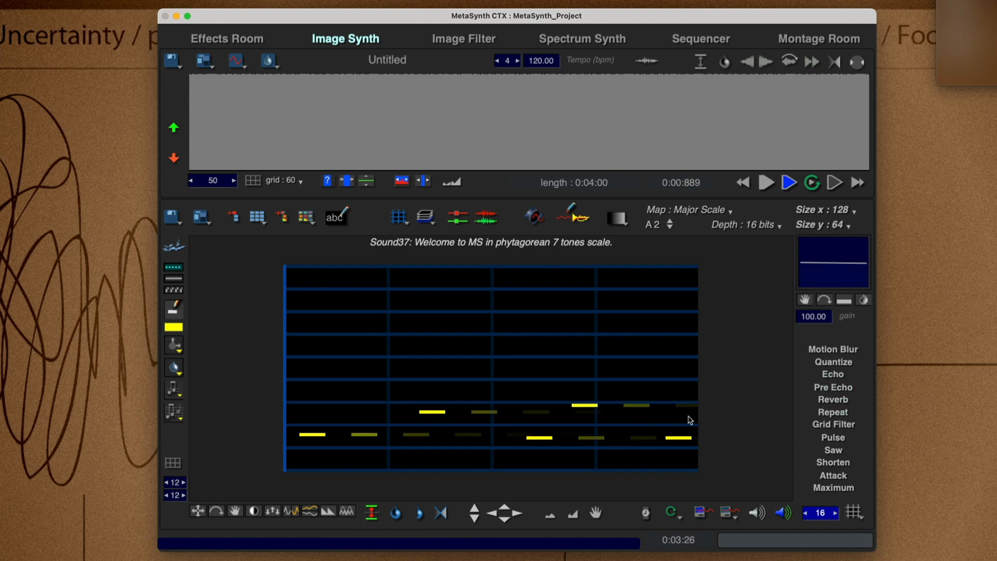
{"action": "key", "text": "space"}
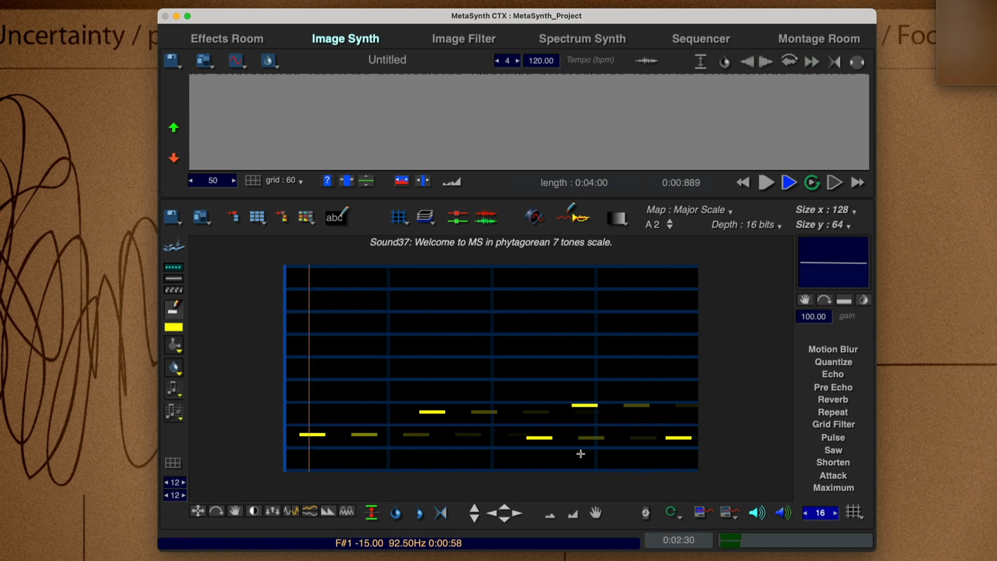
{"action": "key", "text": "space"}
Select all the notes, move them together to a higher pitch and delete them from the canvas.
{"action": "key", "text": "super+a"}
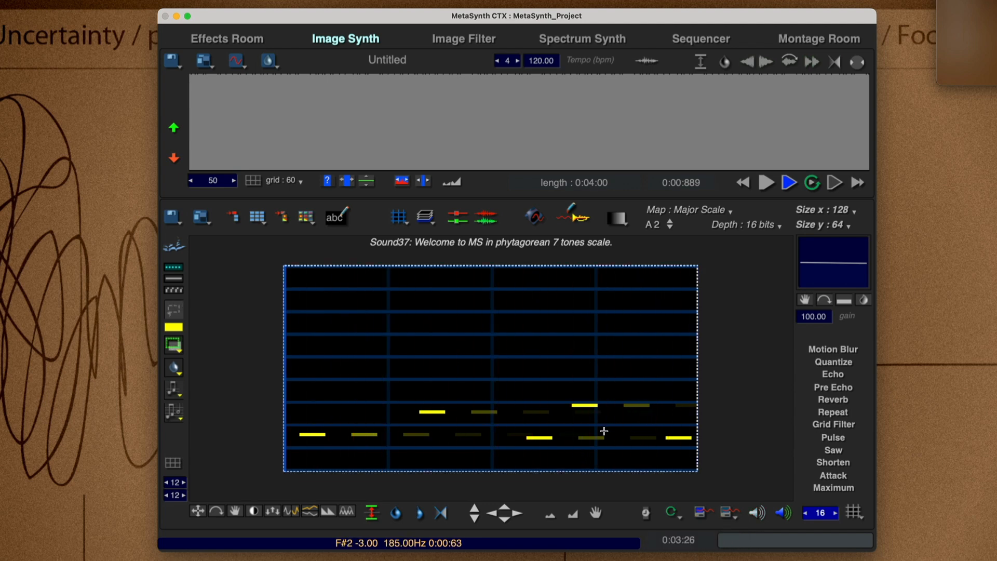
{"action": "left_click_drag", "start_coordinate": [543, 444], "coordinate": [542, 372]}
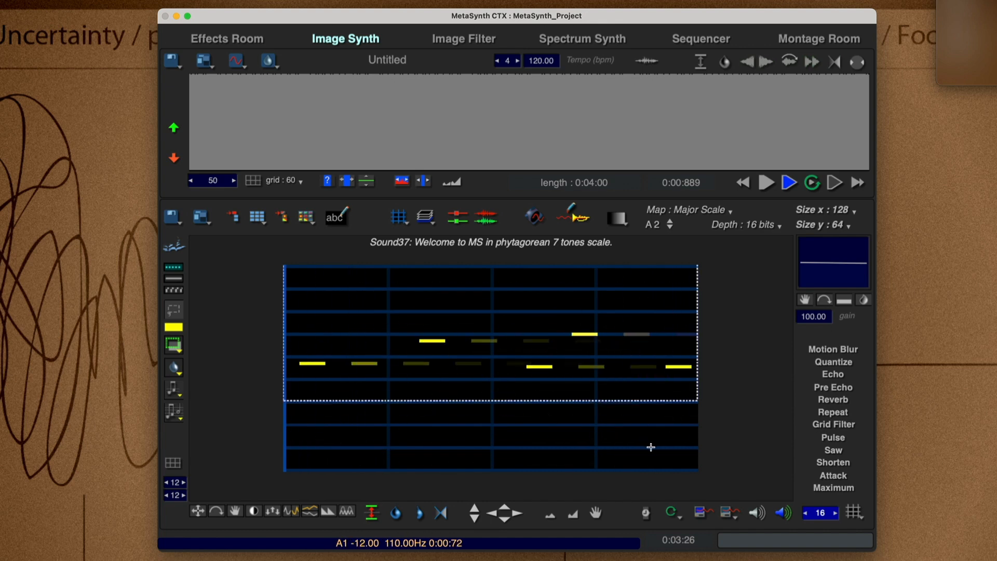
{"action": "key", "text": "Delete"}
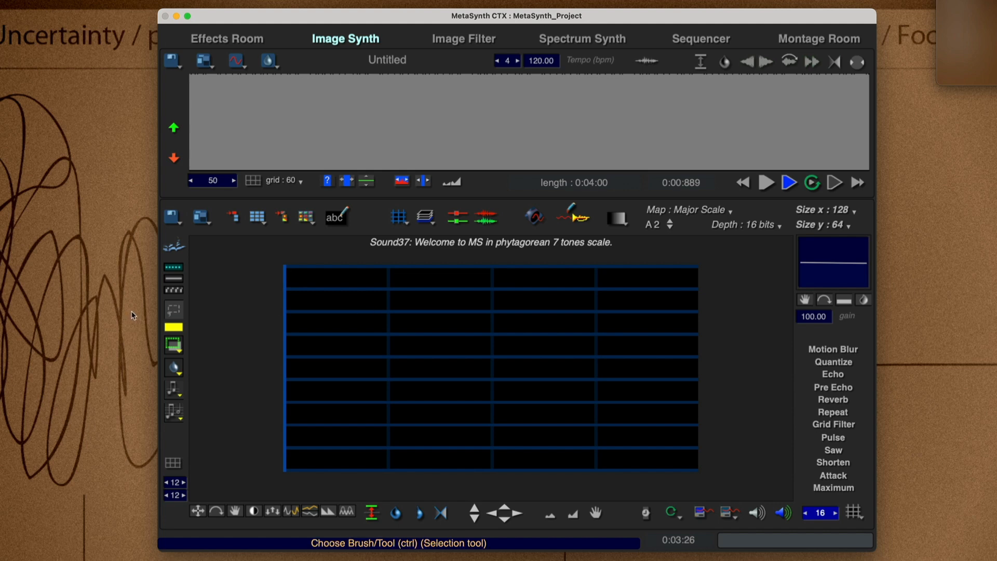
Try pasting the copied notes into a small rectangular selection and over the whole canvas, clearing each result.
{"action": "left_click_drag", "start_coordinate": [312, 306], "coordinate": [381, 367]}
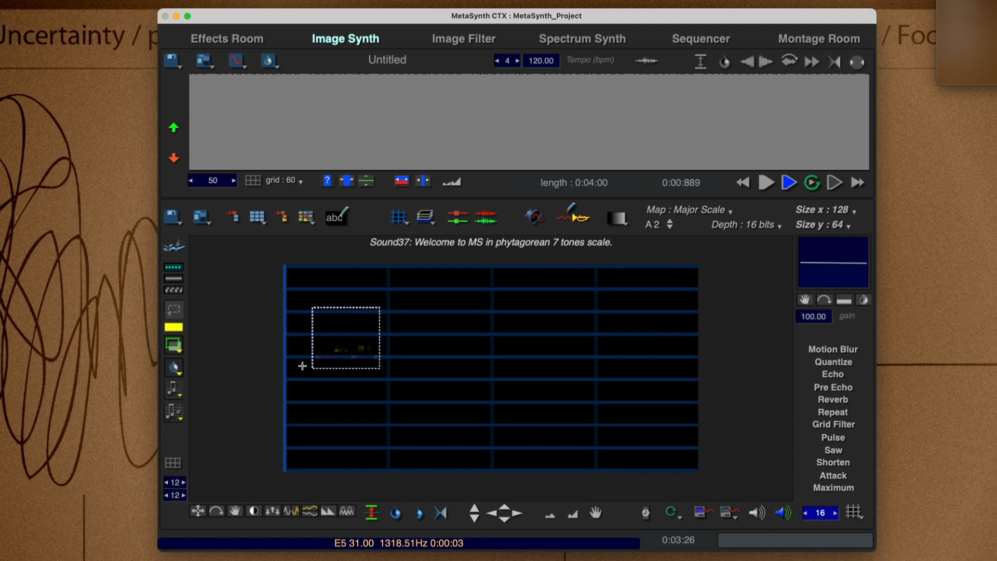
{"action": "key", "text": "Delete"}
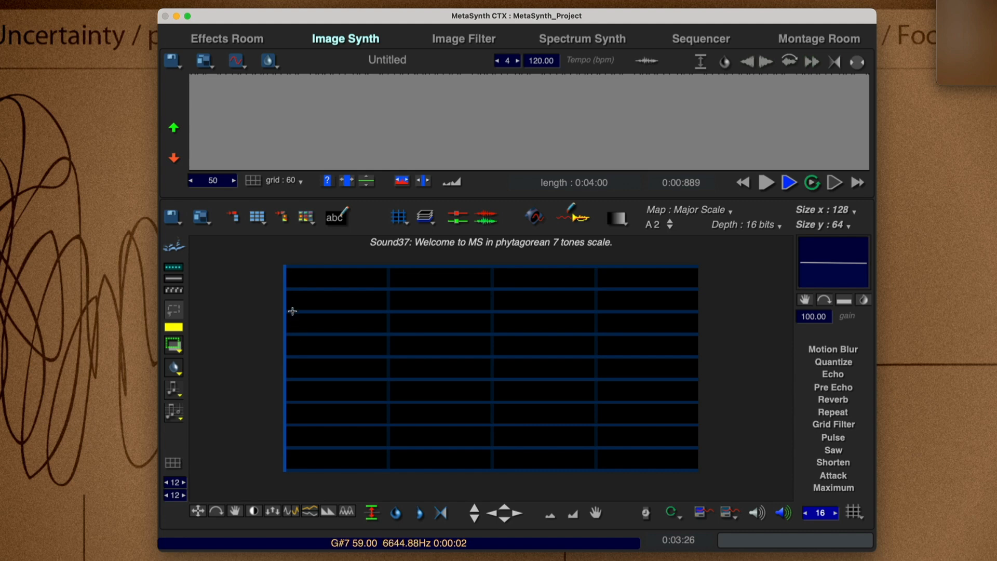
{"action": "key", "text": "super+a"}
{"action": "key", "text": "super+v"}
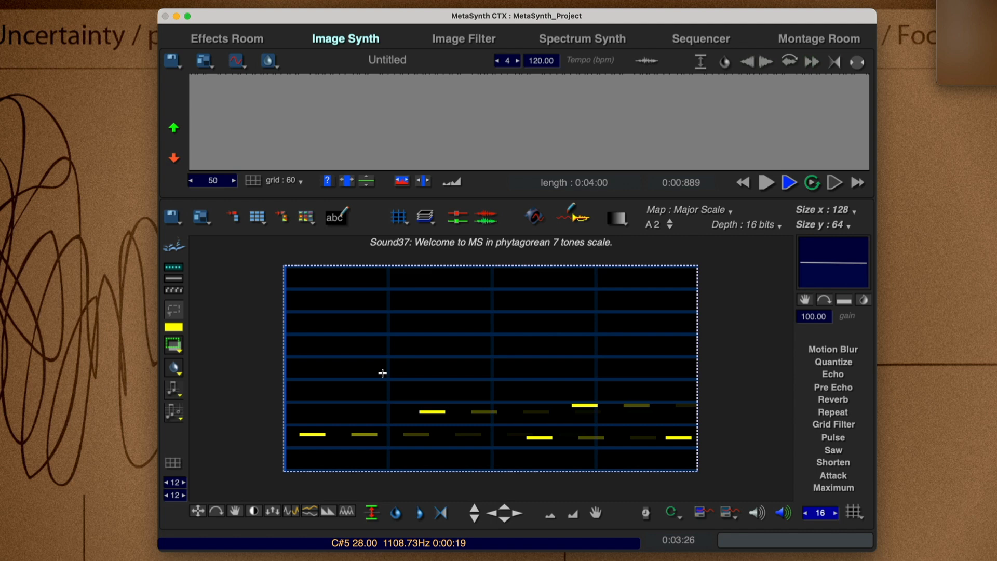
{"action": "key", "text": "Delete"}
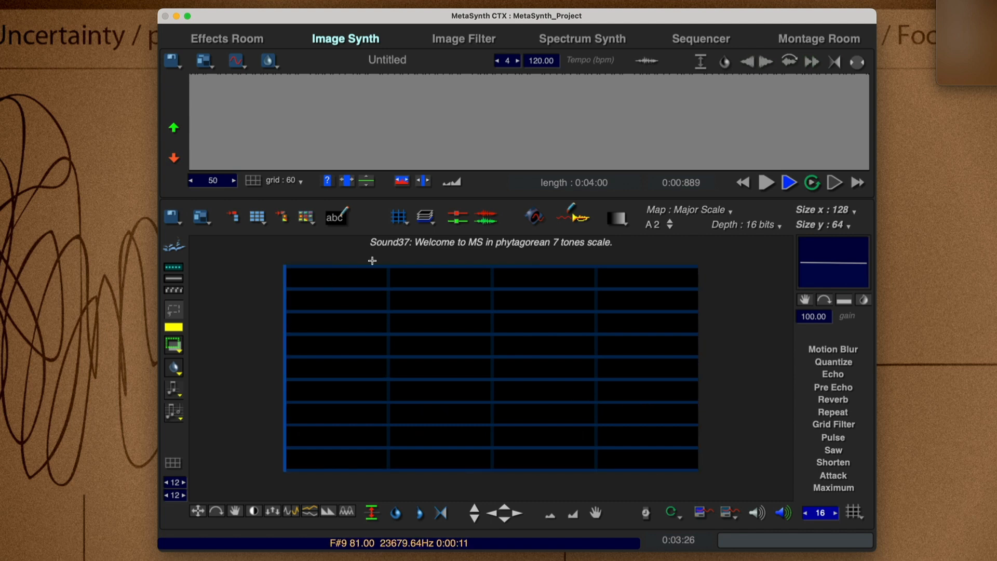
Try pasting the copied notes squeezed into the canvas's second grid column, then clear the canvas and deselect.
{"action": "left_click_drag", "start_coordinate": [387, 267], "coordinate": [492, 483]}
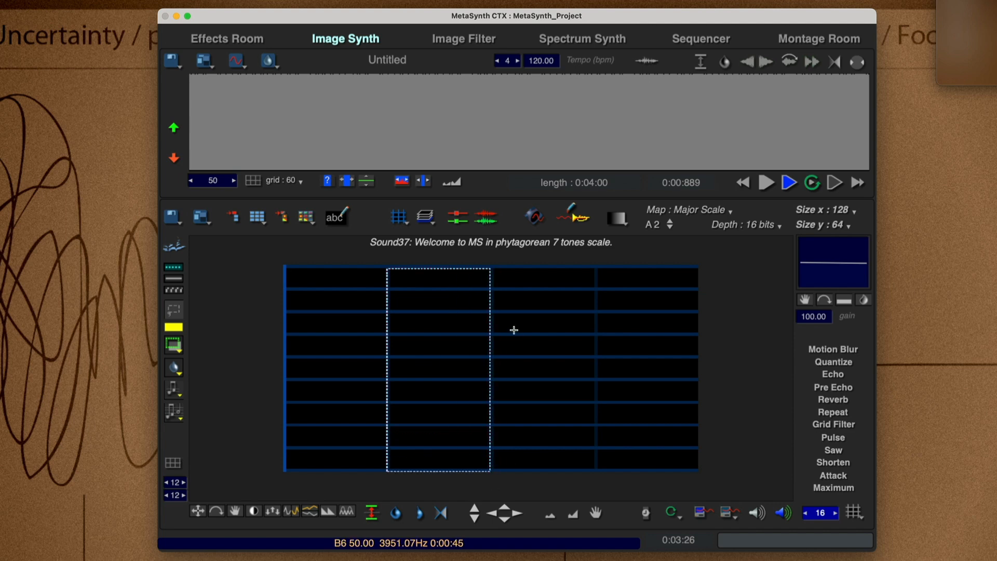
{"action": "key", "text": "super+v"}
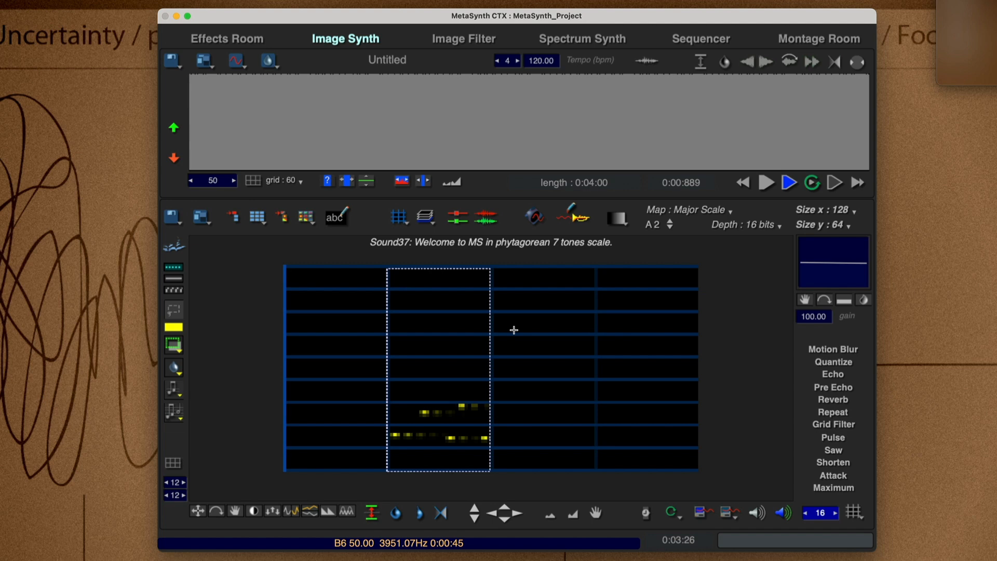
{"action": "key", "text": "super+a"}
{"action": "key", "text": "BackSpace"}
{"action": "key", "text": "super+d"}
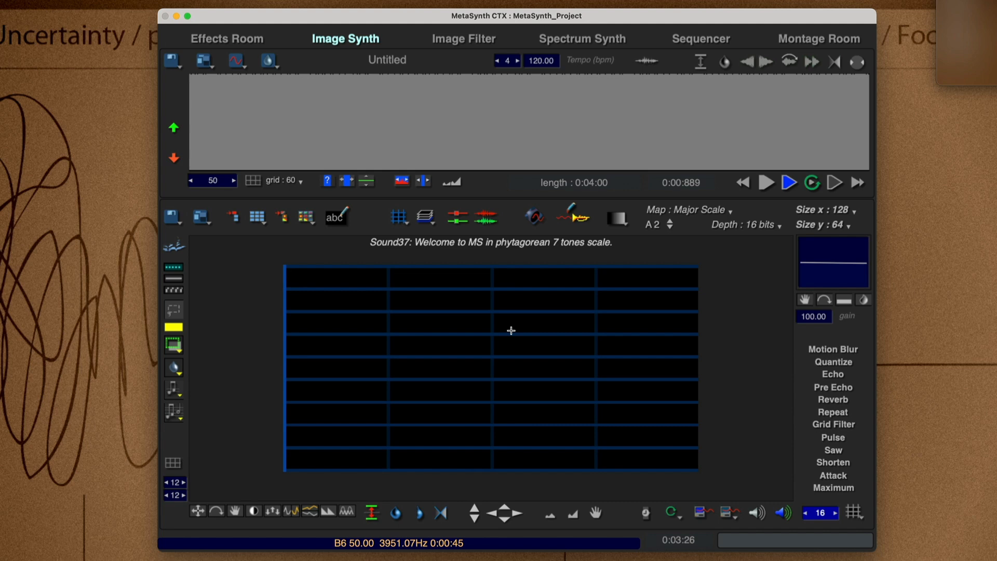
Choose the brush tool and paint three short notes at different low pitches near the start of the canvas.
{"action": "right_click", "coordinate": [511, 331]}
{"action": "right_click", "coordinate": [512, 339]}
{"action": "left_click", "coordinate": [519, 346]}
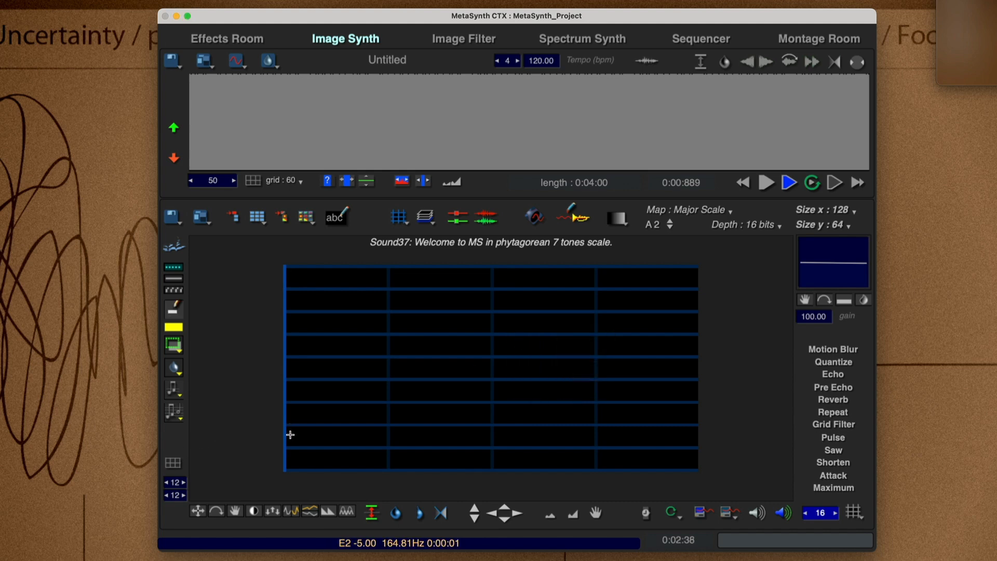
{"action": "left_click_drag", "start_coordinate": [287, 434], "coordinate": [364, 422]}
{"action": "left_click", "coordinate": [374, 453]}
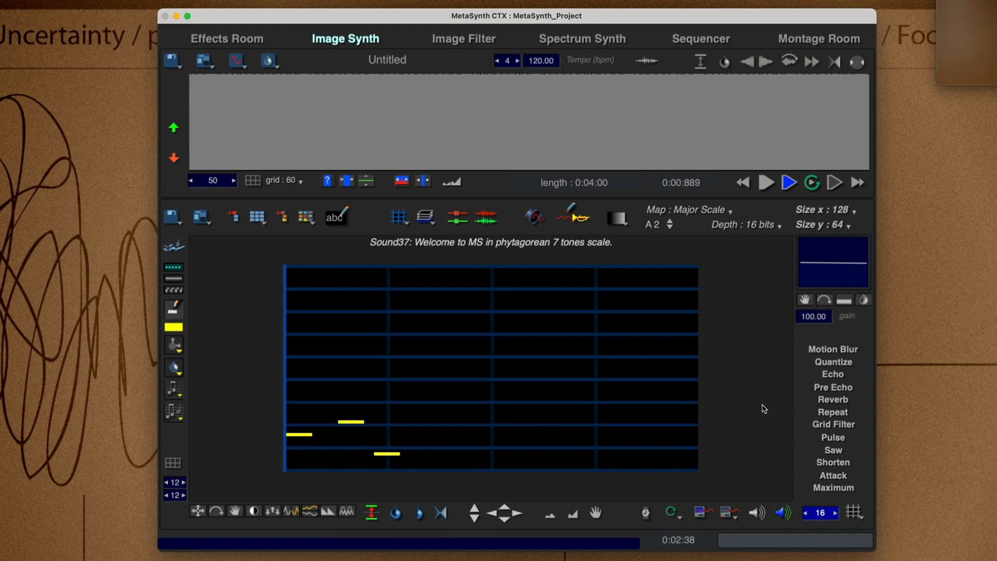
Set the effects grid size to 256, then select the three notes with a rectangular selection and remove them.
{"action": "left_click", "coordinate": [833, 349]}
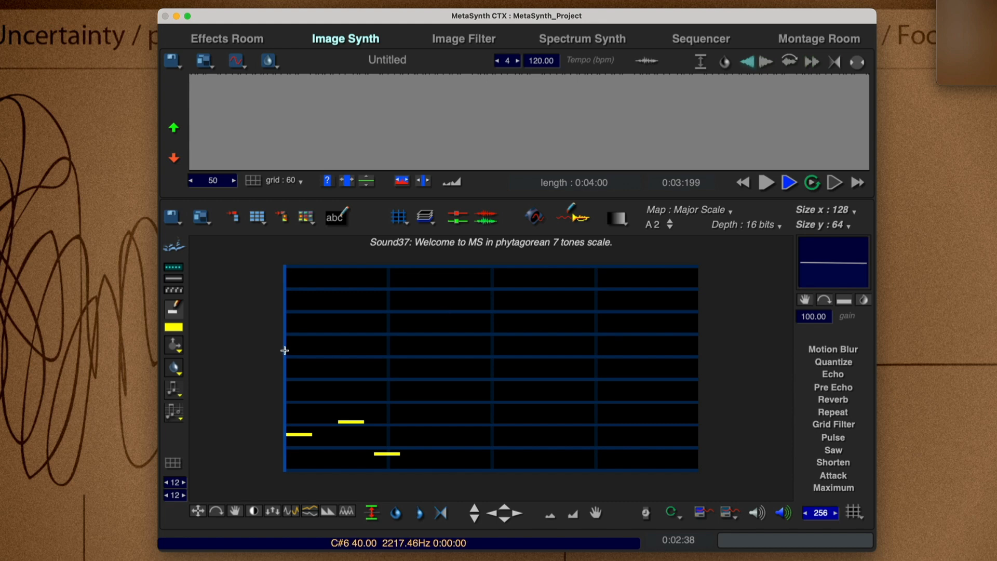
{"action": "right_click", "coordinate": [342, 309]}
{"action": "left_click", "coordinate": [438, 333]}
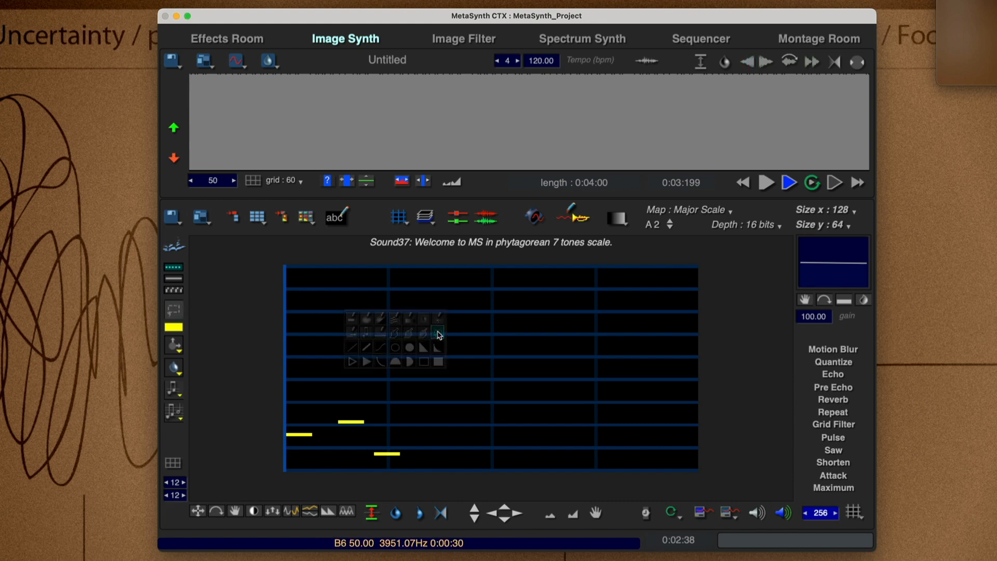
{"action": "left_click_drag", "start_coordinate": [405, 408], "coordinate": [285, 492]}
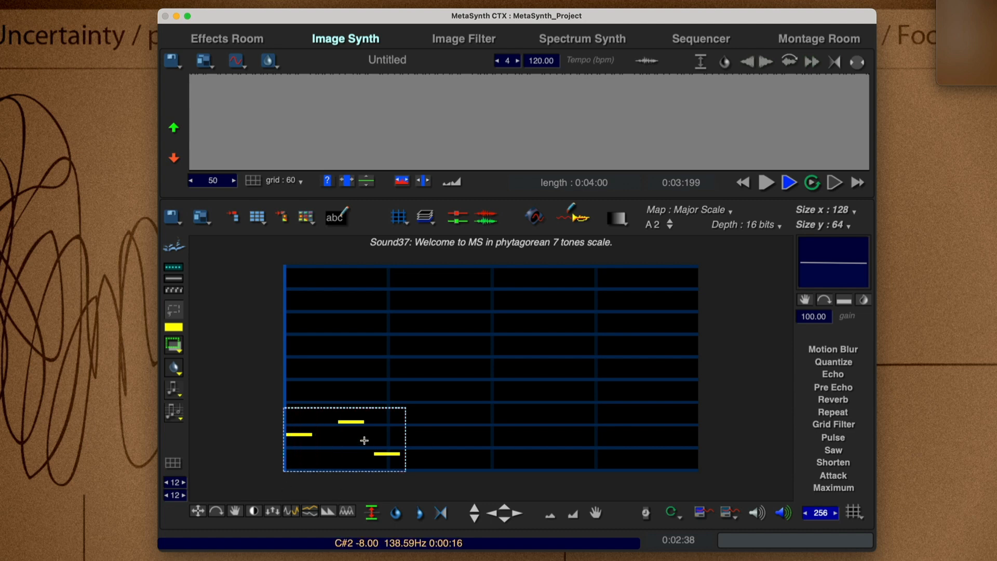
{"action": "key", "text": "Delete"}
Try pasting the three notes stretched over the whole canvas, then clear them.
{"action": "key", "text": "super+a"}
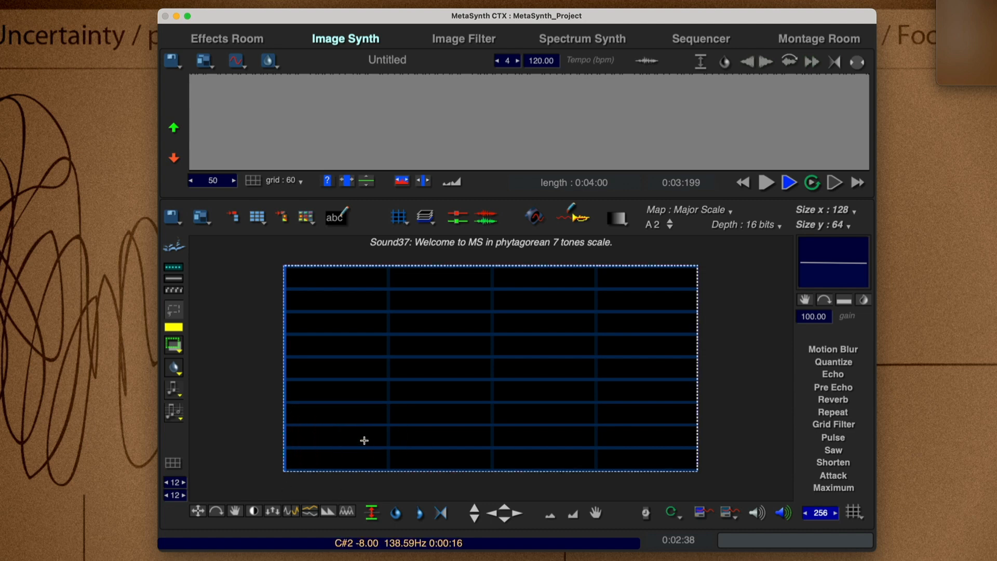
{"action": "key", "text": "super+z"}
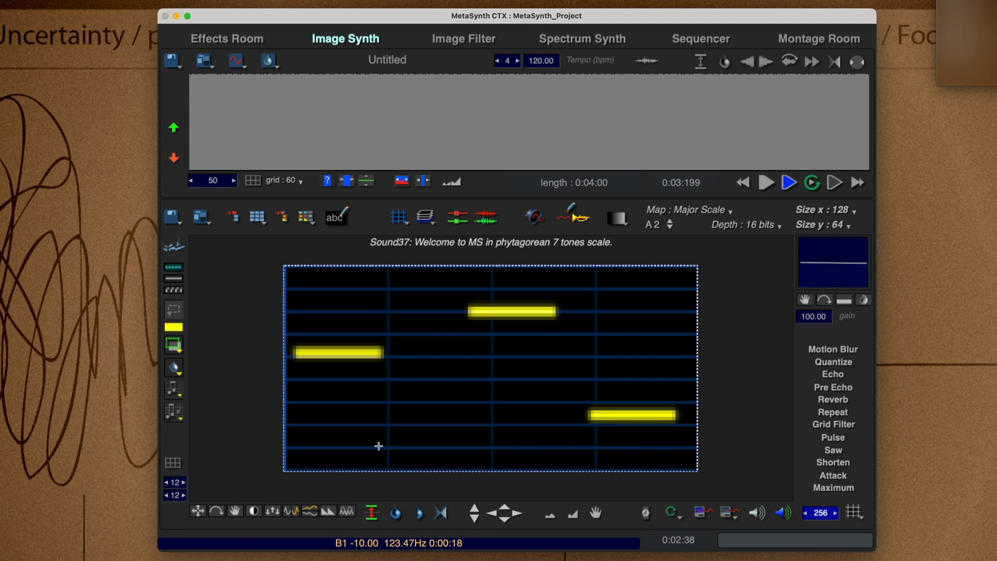
{"action": "key", "text": "Delete"}
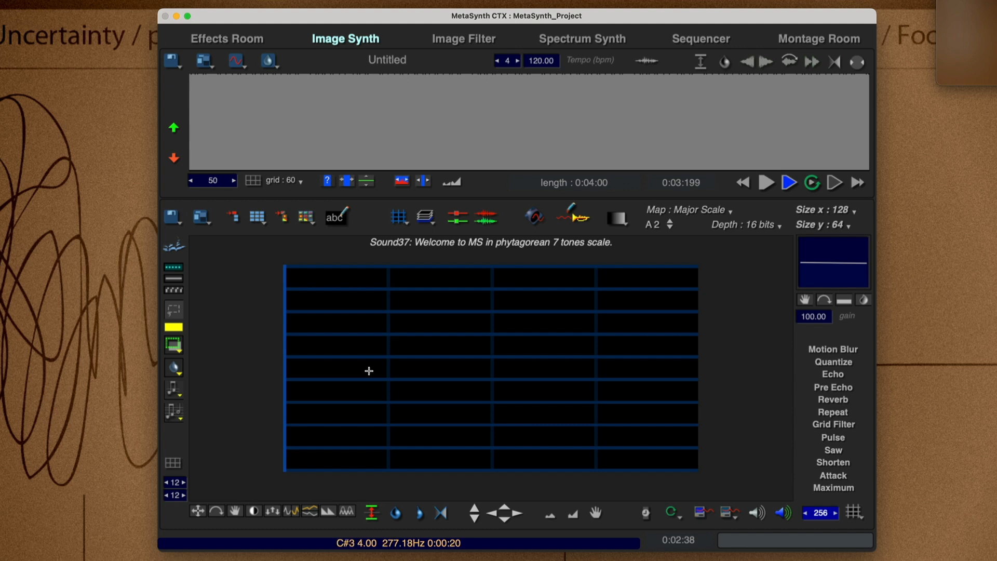
Choose the brush tool, turn on the tool grid and set its Y spacing to 1.
{"action": "left_click", "coordinate": [382, 349]}
{"action": "left_click", "coordinate": [389, 353]}
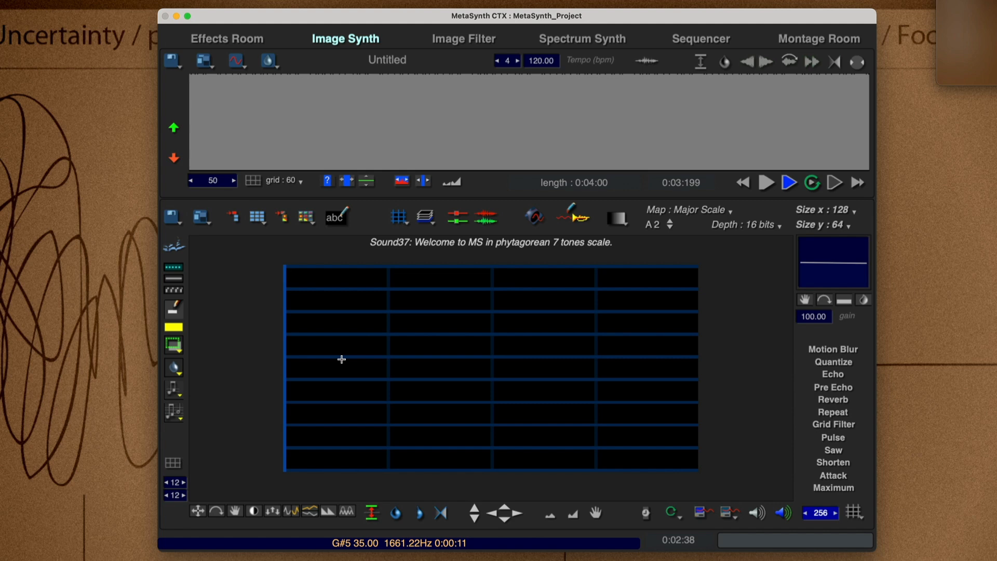
{"action": "left_click", "coordinate": [179, 466]}
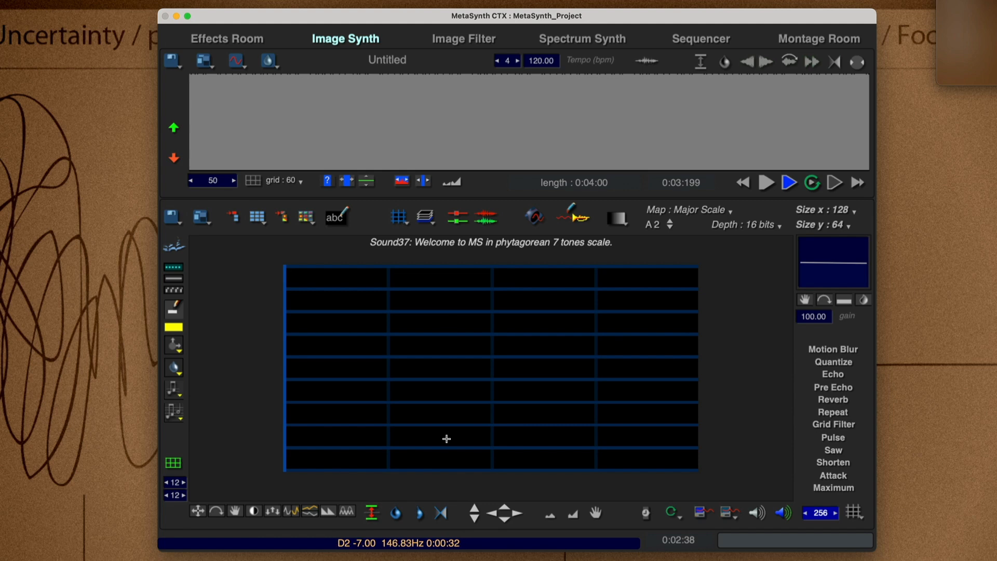
{"action": "left_click", "coordinate": [175, 496]}
{"action": "type", "text": "1"}
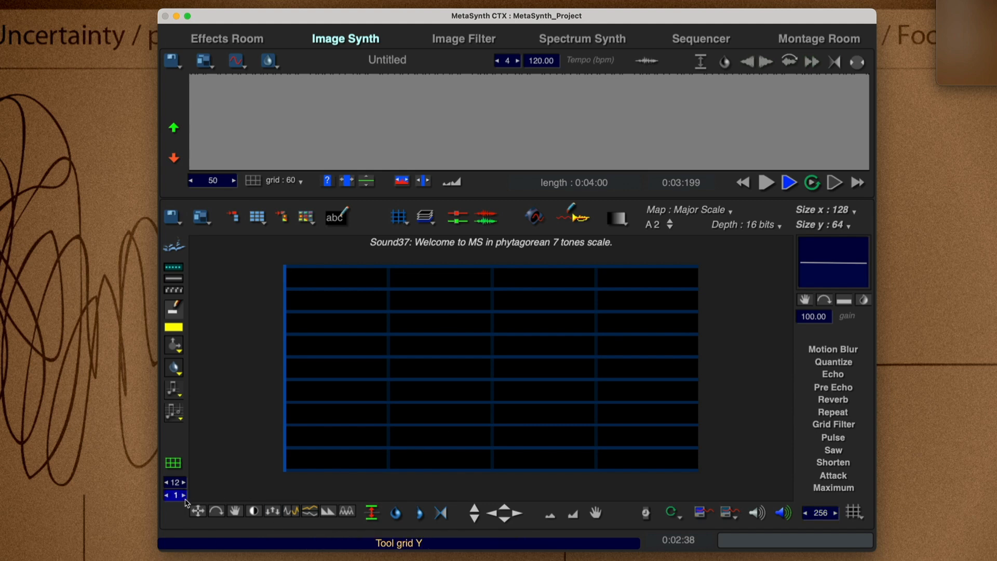
Try a vertical brush stroke from the lowest to the highest pitches in the first grid column and undo it.
{"action": "left_click", "coordinate": [323, 461]}
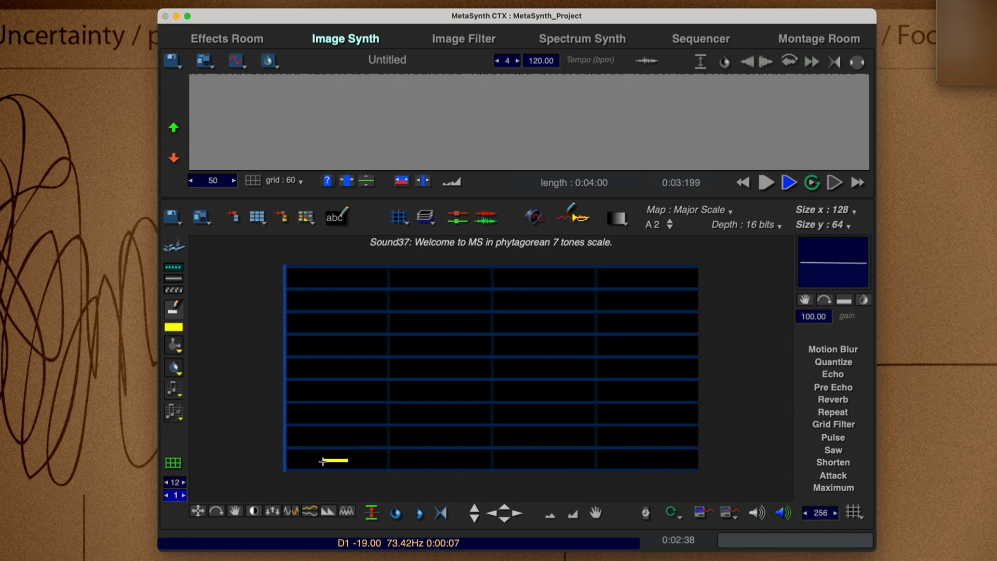
{"action": "left_click_drag", "start_coordinate": [322, 462], "coordinate": [316, 271]}
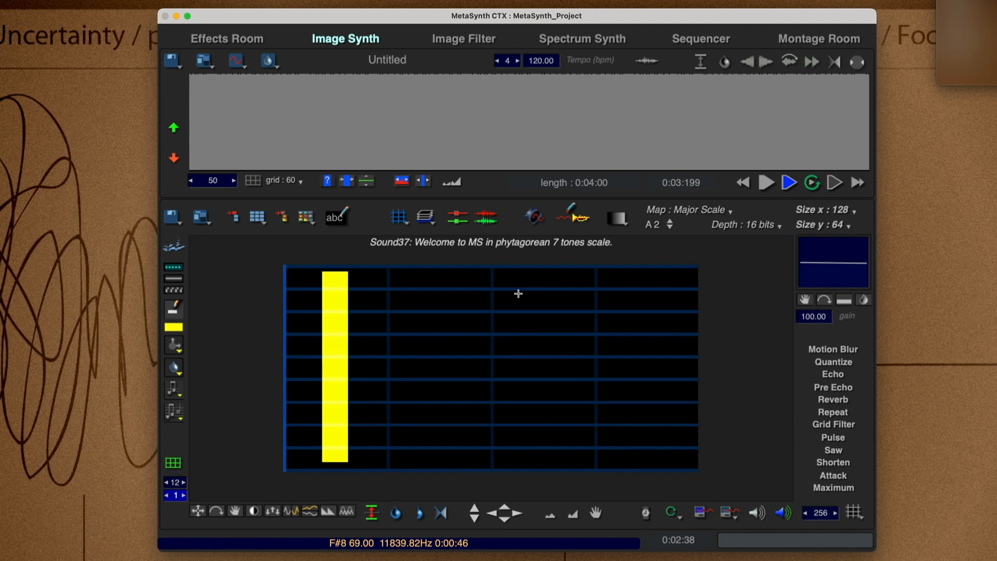
{"action": "key", "text": "super+z"}
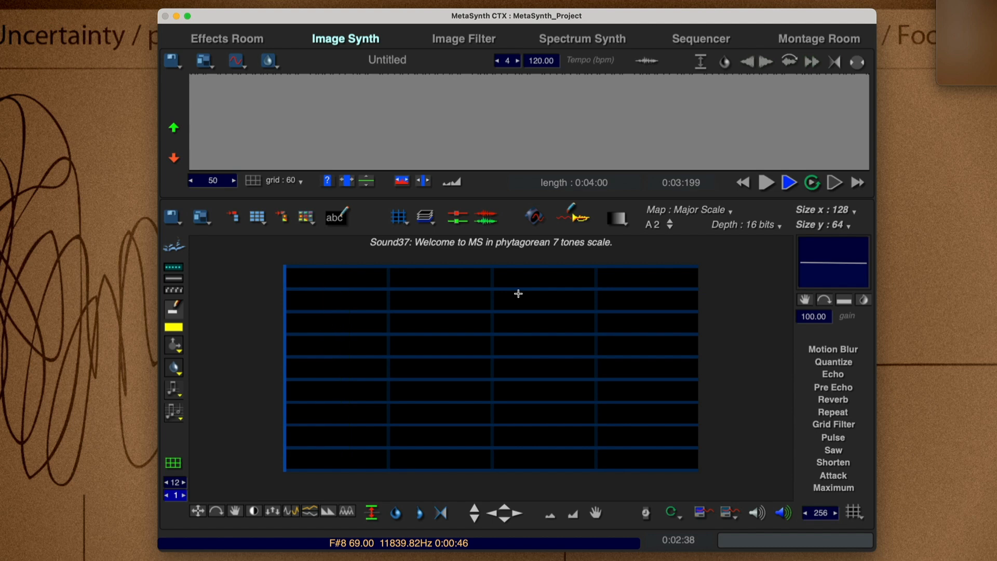
Paint two vertical columns of short notes near the canvas start, with the tool grid Y spacing at 2 and 5.
{"action": "left_click", "coordinate": [174, 498]}
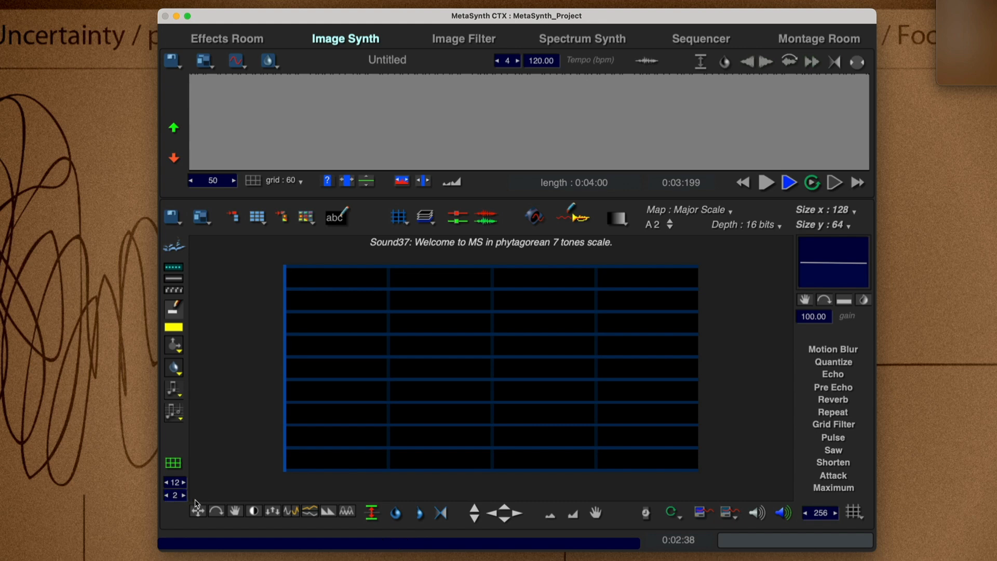
{"action": "left_click_drag", "start_coordinate": [334, 462], "coordinate": [333, 283]}
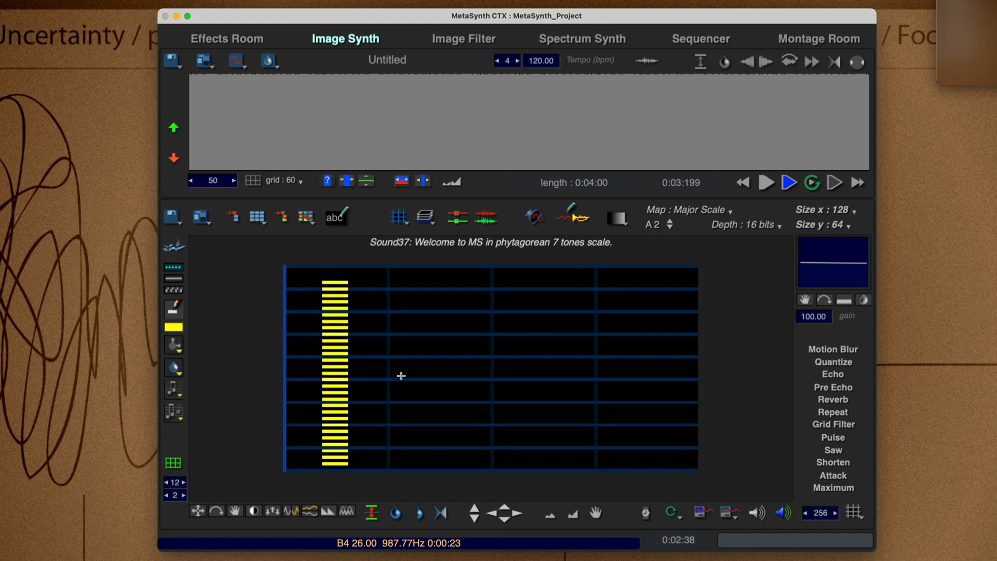
{"action": "left_click", "coordinate": [182, 496]}
{"action": "type", "text": "5"}
{"action": "left_click_drag", "start_coordinate": [375, 461], "coordinate": [373, 290]}
Paint further vertical columns of short notes beside the existing ones, with the tool grid Y spacing at 7 and 12.
{"action": "left_click_drag", "start_coordinate": [176, 497], "coordinate": [175, 482]}
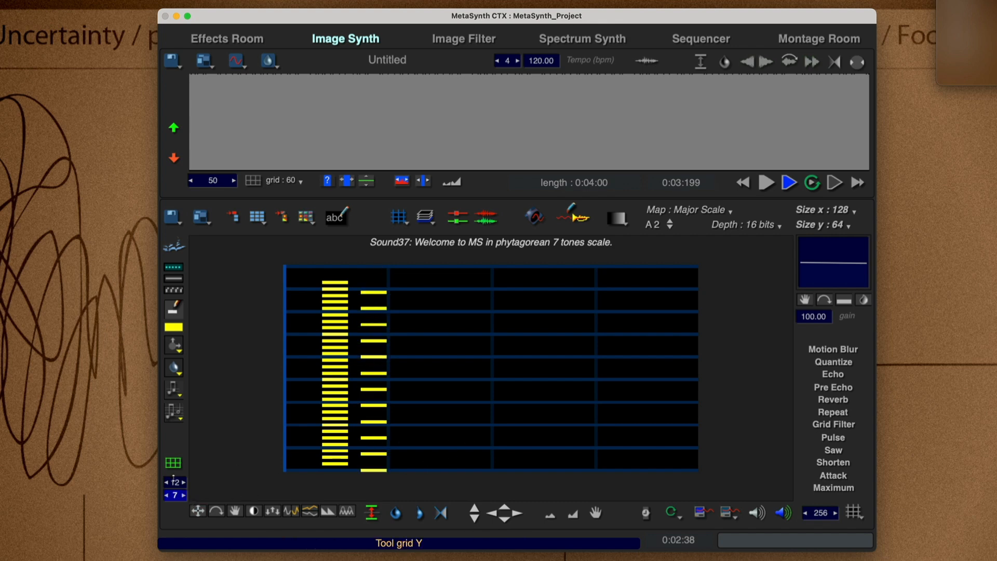
{"action": "left_click_drag", "start_coordinate": [418, 466], "coordinate": [414, 285]}
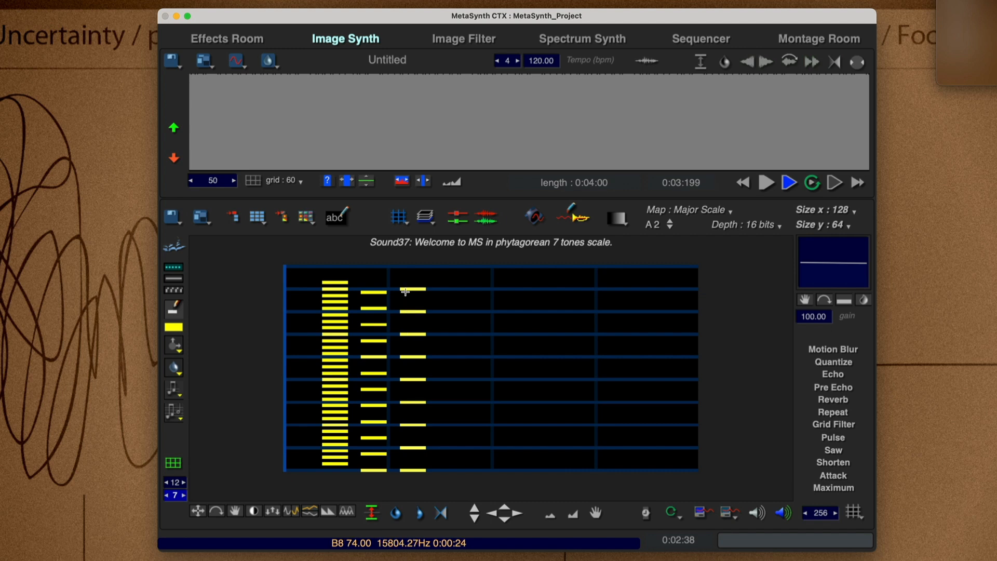
{"action": "left_click_drag", "start_coordinate": [176, 496], "coordinate": [175, 467]}
{"action": "left_click_drag", "start_coordinate": [461, 469], "coordinate": [451, 276]}
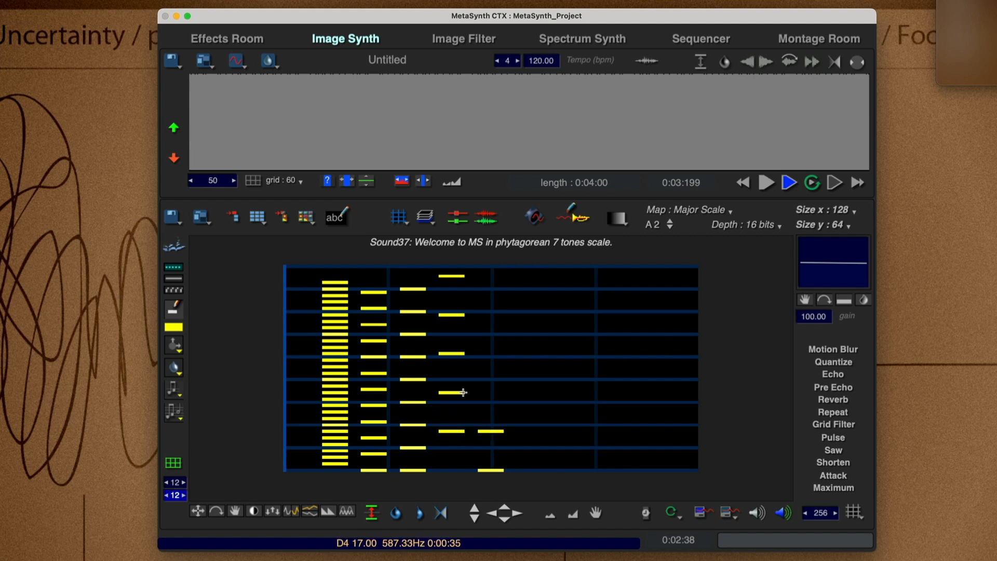
Clear all the note columns from the canvas and choose the brush tool again.
{"action": "key", "text": "super+a"}
{"action": "key", "text": "BackSpace"}
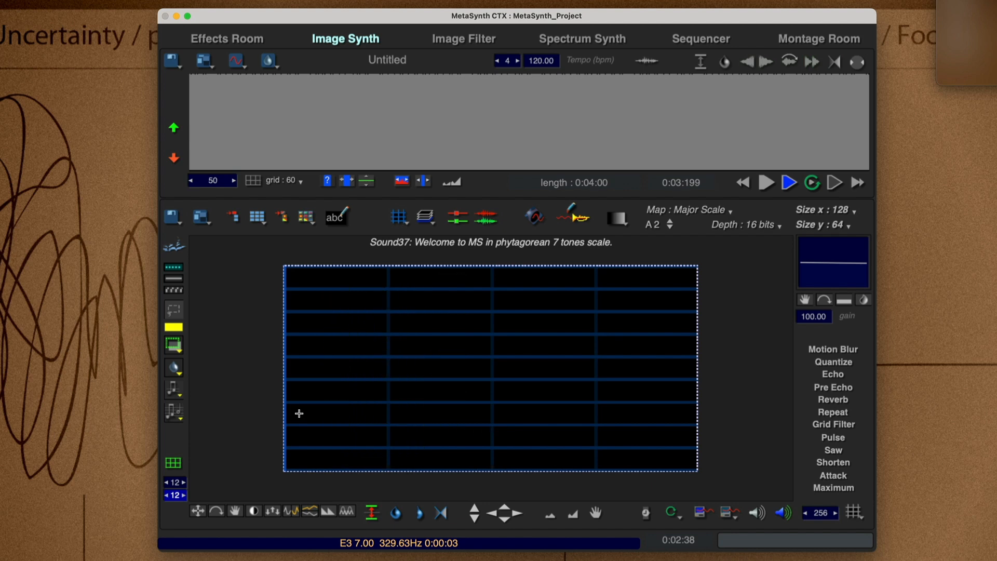
{"action": "right_click", "coordinate": [321, 386]}
{"action": "left_click", "coordinate": [326, 390]}
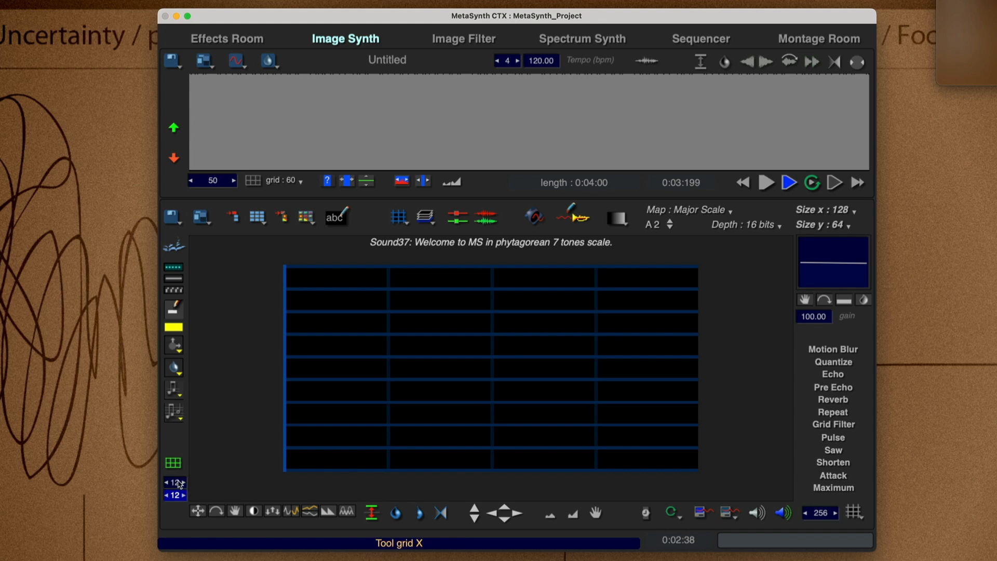
Choose the 8:1 brush size and paint a horizontal row of notes across the canvas, with the tool grid X spacing at 12.
{"action": "left_click", "coordinate": [177, 347]}
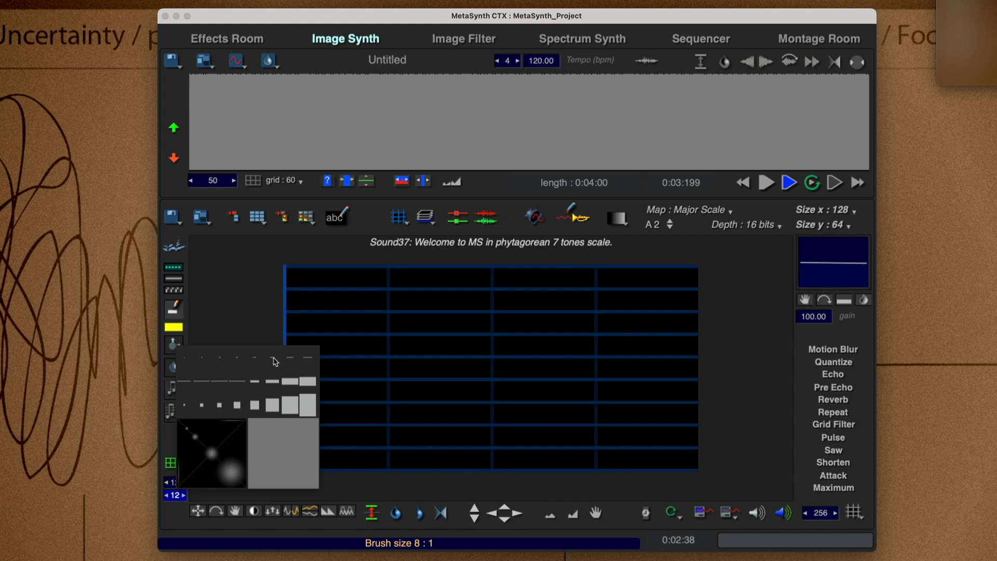
{"action": "left_click", "coordinate": [275, 359]}
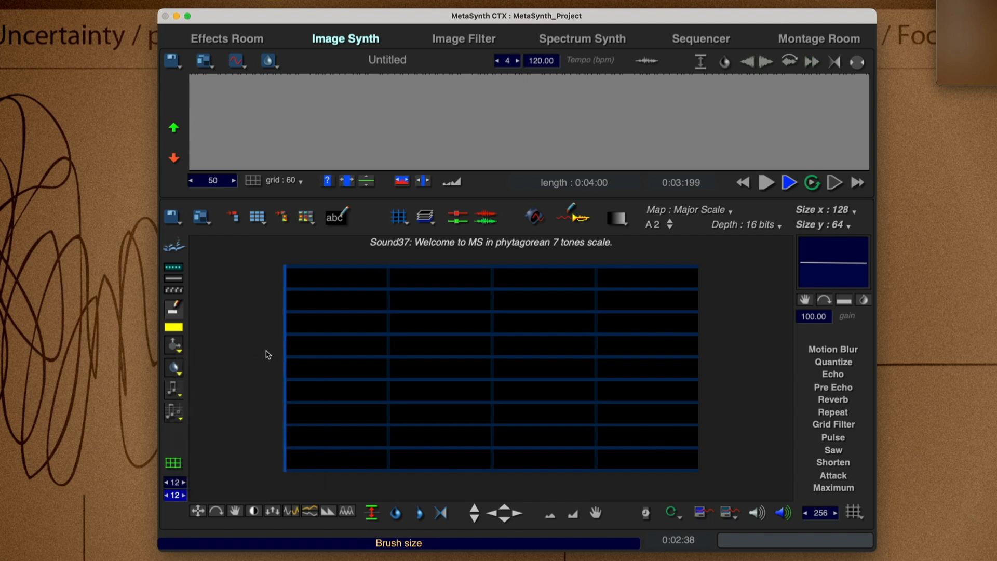
{"action": "left_click", "coordinate": [291, 342]}
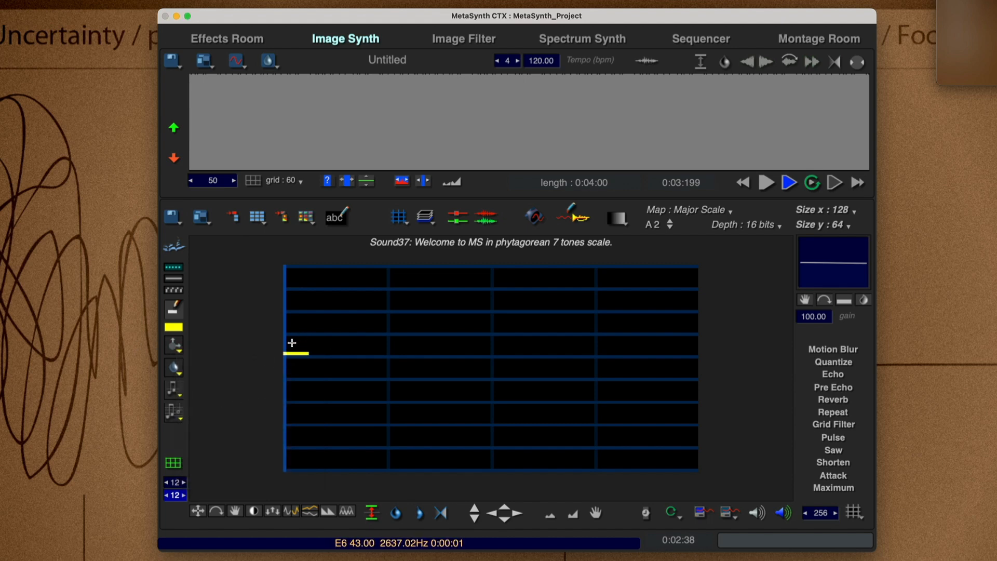
{"action": "left_click_drag", "start_coordinate": [292, 343], "coordinate": [665, 341]}
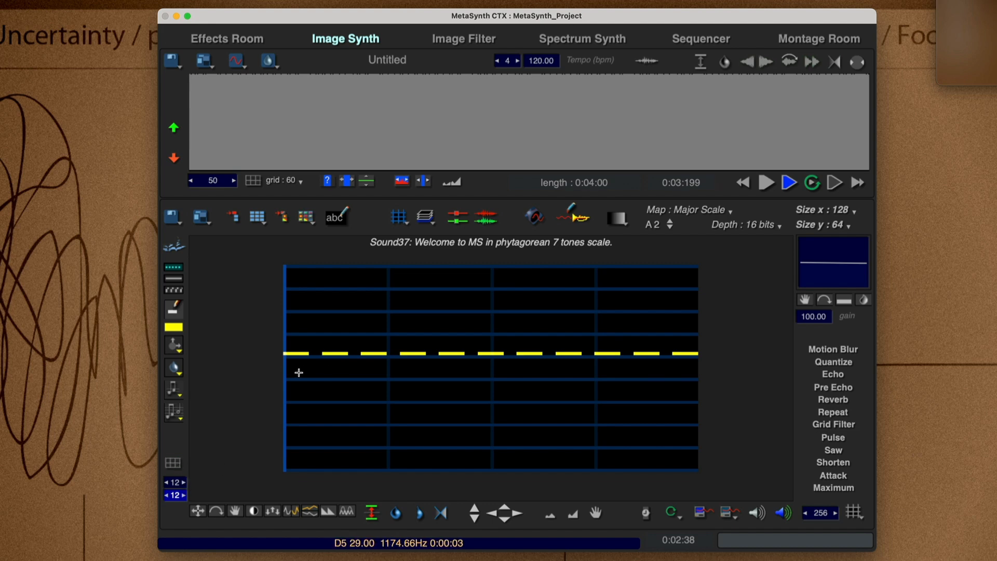
Undo a stroke tried without the tool grid, then paint a second horizontal row of notes below the first with the tool grid enabled.
{"action": "left_click_drag", "start_coordinate": [314, 378], "coordinate": [464, 374]}
{"action": "key", "text": "super+z"}
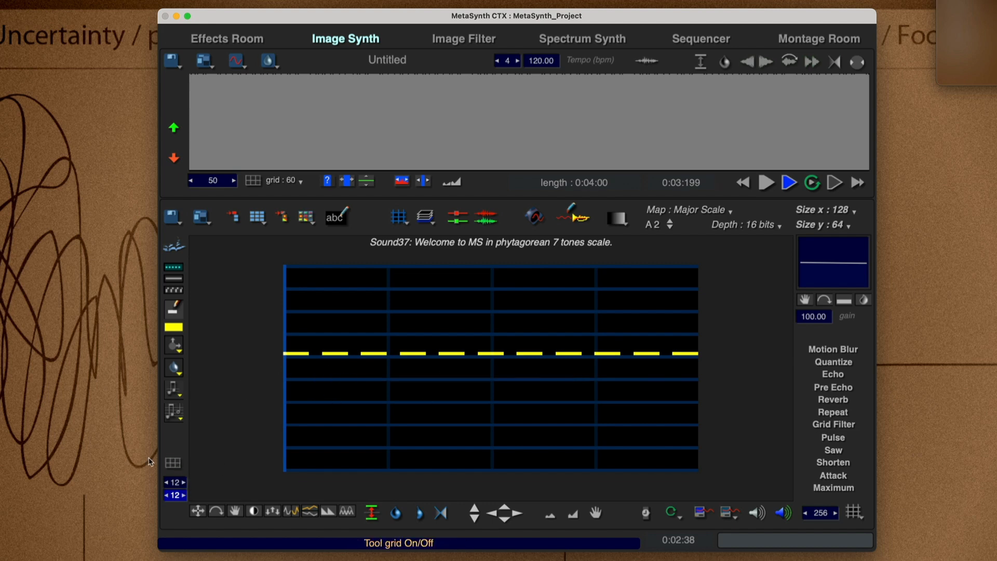
{"action": "left_click", "coordinate": [173, 464]}
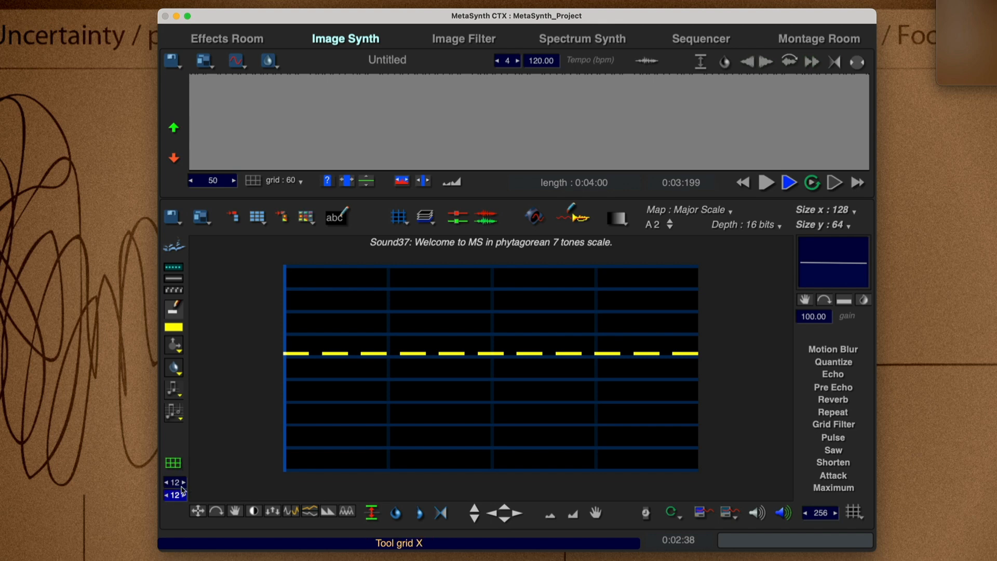
{"action": "left_click_drag", "start_coordinate": [312, 392], "coordinate": [668, 392]}
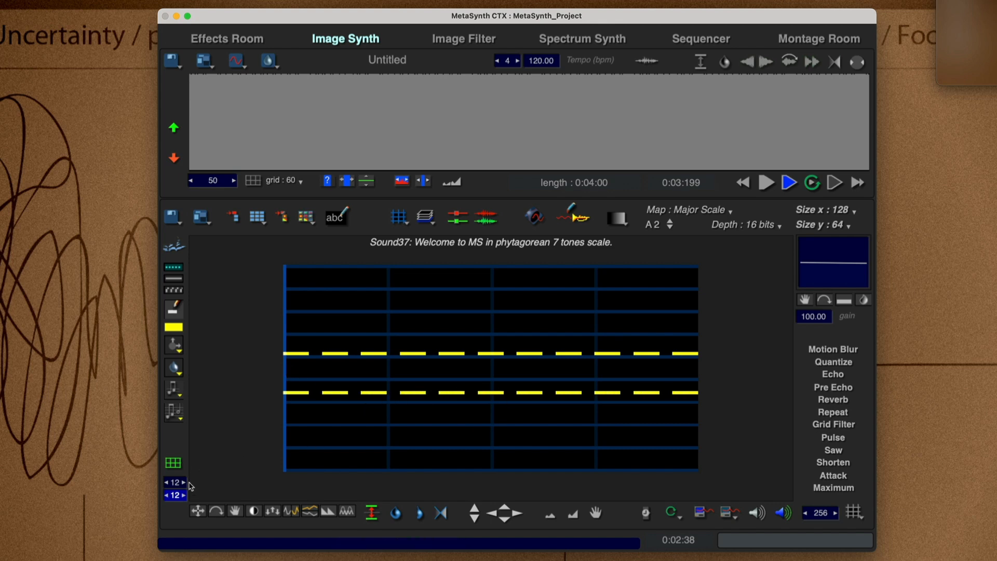
Clear both horizontal note rows from the canvas and pick the brush tool again.
{"action": "key", "text": "super+a"}
{"action": "key", "text": "Delete"}
{"action": "right_click", "coordinate": [376, 359]}
{"action": "left_click", "coordinate": [383, 362]}
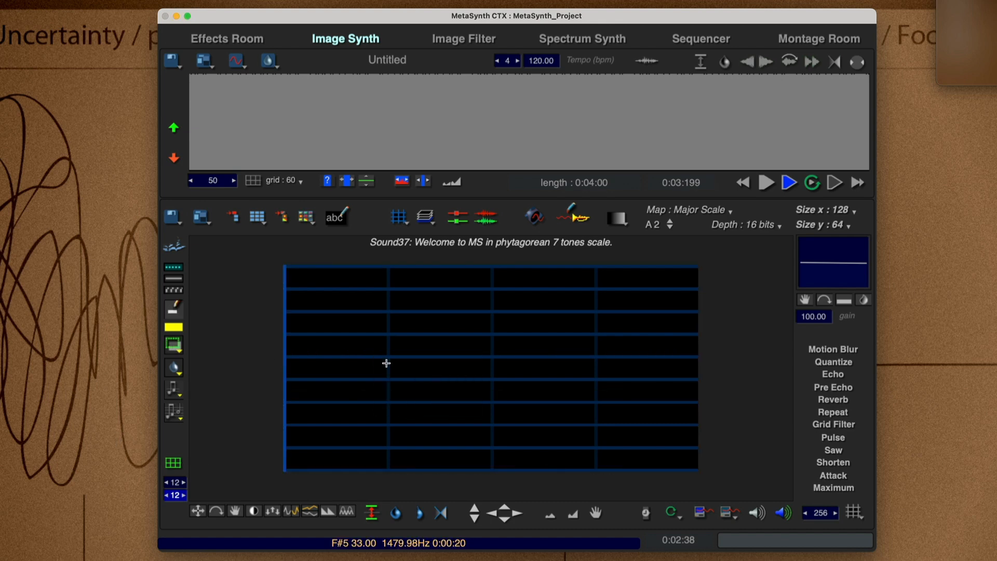
Set the tool grid X spacing to 16 and paint a brush stroke rising from the canvas start.
{"action": "left_click", "coordinate": [175, 483]}
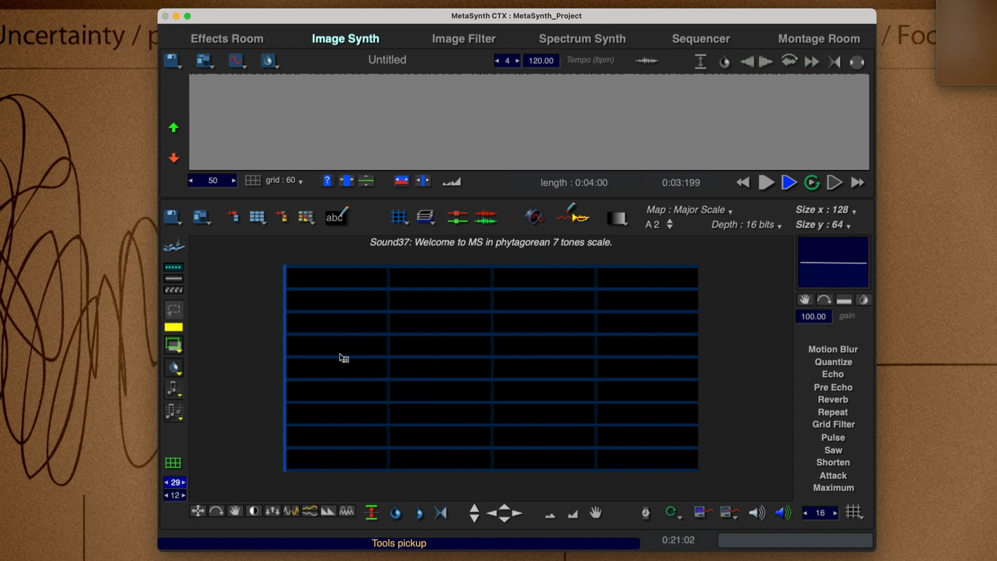
{"action": "right_click", "coordinate": [341, 358]}
{"action": "mouse_move", "coordinate": [286, 382]}
{"action": "left_mouse_down"}
{"action": "mouse_move", "coordinate": [468, 375]}
{"action": "mouse_move", "coordinate": [683, 396]}
{"action": "mouse_move", "coordinate": [368, 376]}
{"action": "mouse_move", "coordinate": [541, 330]}
{"action": "mouse_move", "coordinate": [539, 431]}
{"action": "mouse_move", "coordinate": [383, 410]}
{"action": "mouse_move", "coordinate": [529, 326]}
{"action": "left_mouse_up"}
With the tool grid X spacing at 11, paint a row of notes low on the canvas and a vertical column above its third note.
{"action": "left_click_drag", "start_coordinate": [175, 486], "coordinate": [178, 495]}
{"action": "left_click", "coordinate": [176, 497]}
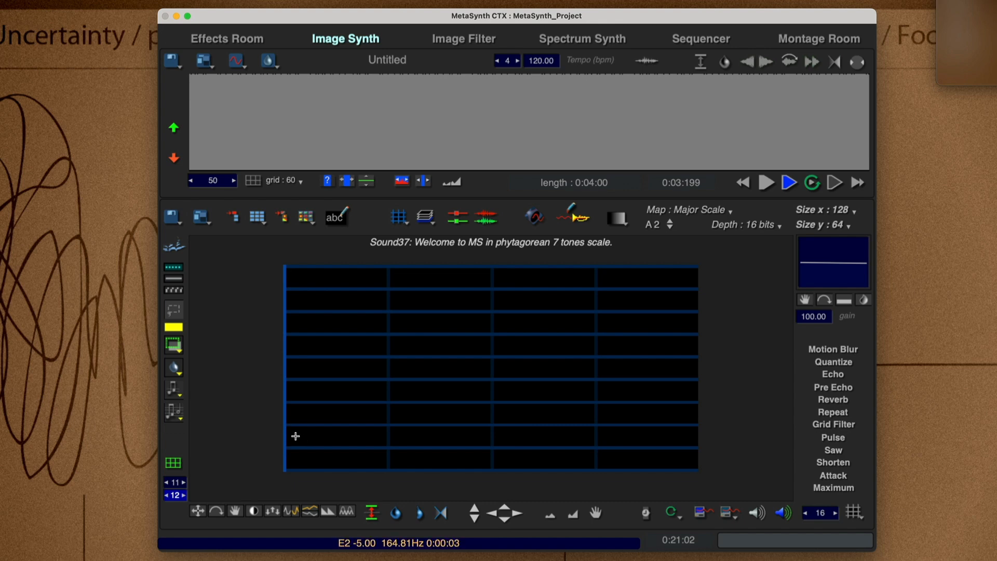
{"action": "left_click_drag", "start_coordinate": [292, 435], "coordinate": [558, 462]}
{"action": "right_click", "coordinate": [385, 382]}
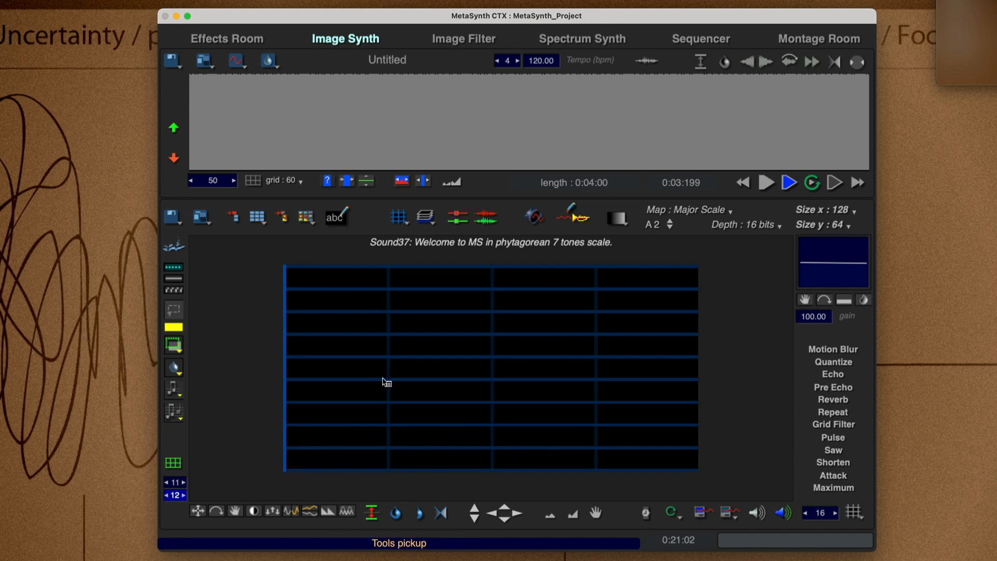
{"action": "left_click", "coordinate": [390, 390]}
{"action": "mouse_move", "coordinate": [290, 431]}
{"action": "left_mouse_down"}
{"action": "mouse_move", "coordinate": [472, 450]}
{"action": "mouse_move", "coordinate": [699, 438]}
{"action": "left_mouse_up"}
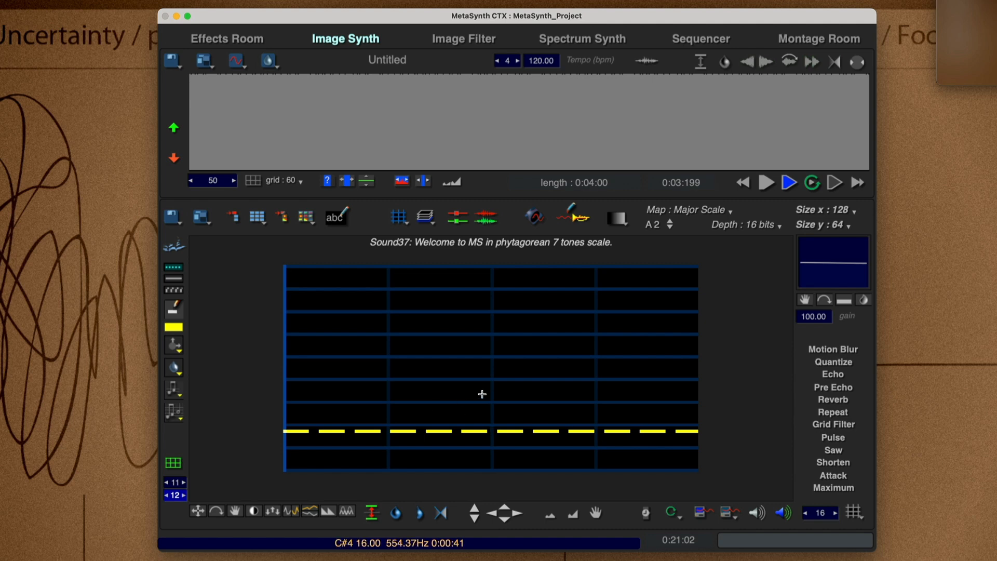
{"action": "left_click_drag", "start_coordinate": [370, 424], "coordinate": [370, 287]}
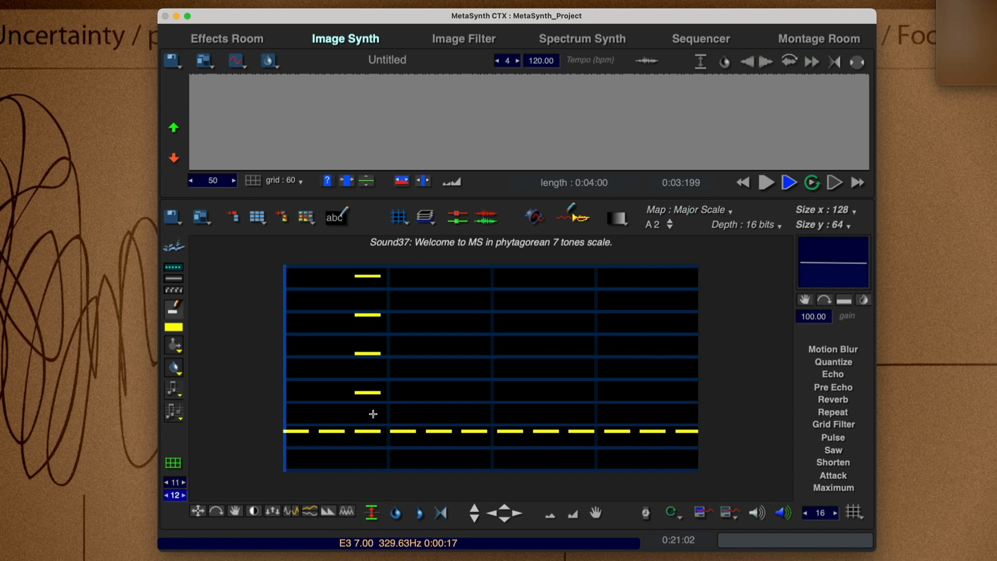
Switch the pitch map to Semitones with a matching canvas grid and paint a vertical column of notes at the canvas start.
{"action": "left_click", "coordinate": [693, 211]}
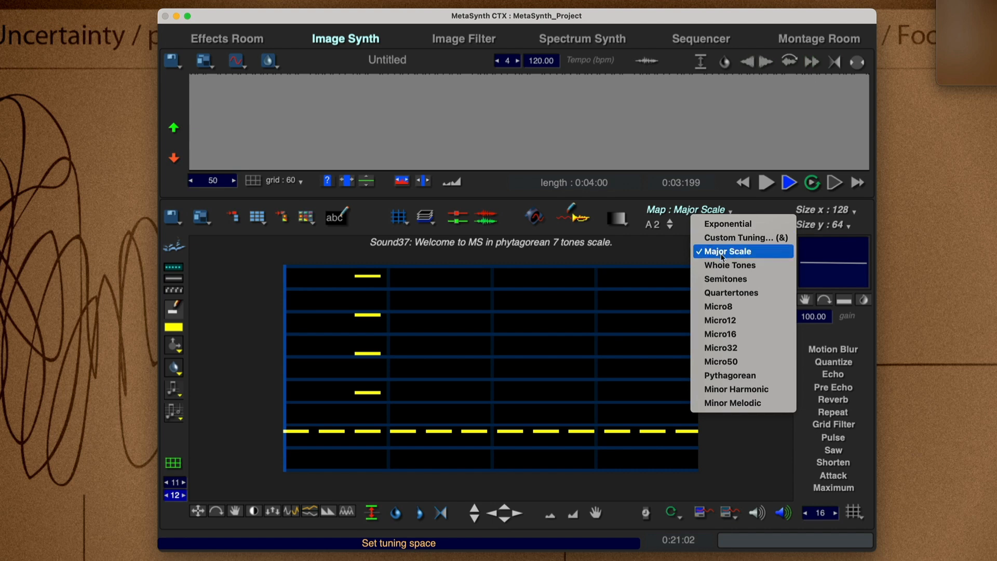
{"action": "left_click", "coordinate": [726, 279]}
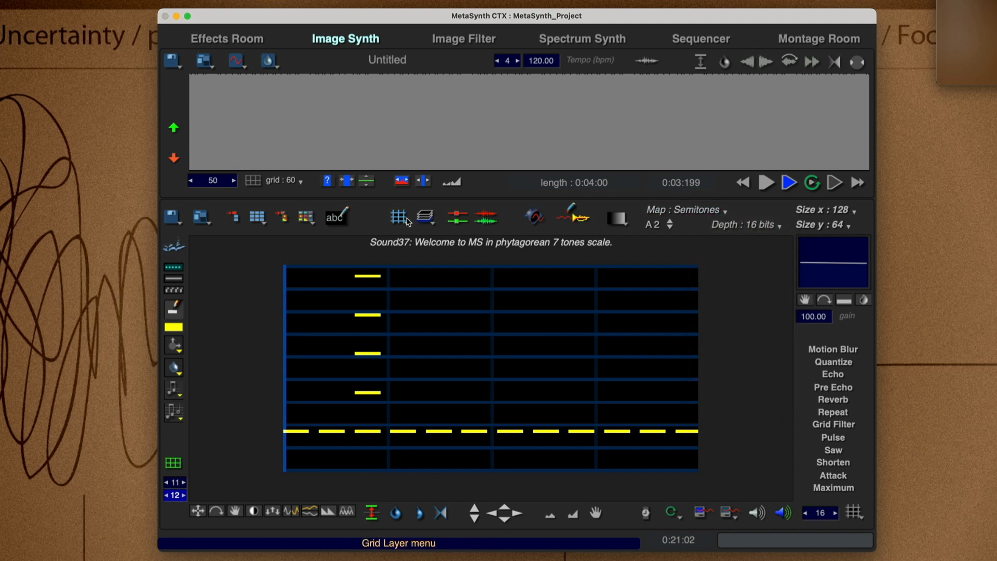
{"action": "left_click", "coordinate": [425, 217]}
{"action": "left_click", "coordinate": [422, 227]}
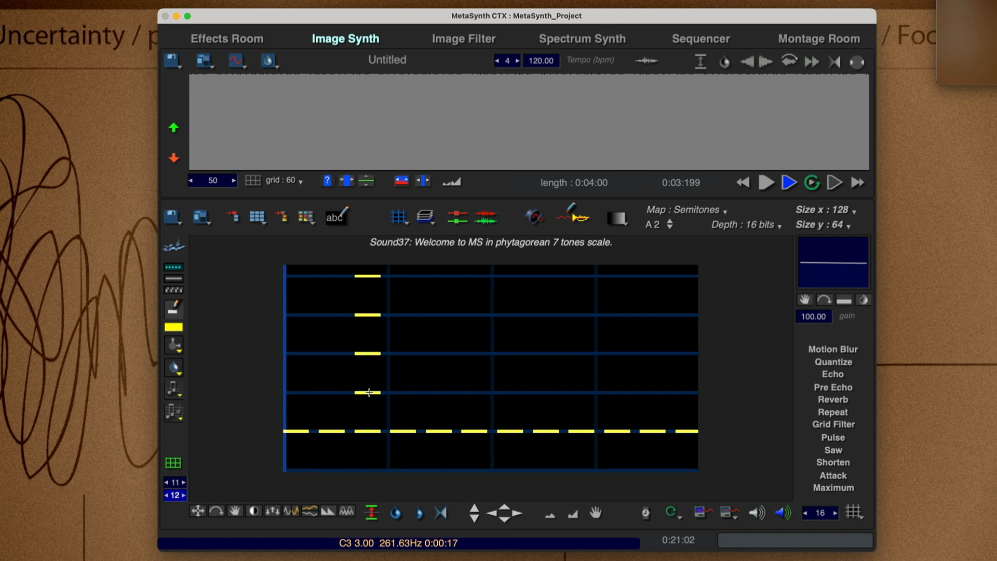
{"action": "left_click_drag", "start_coordinate": [289, 392], "coordinate": [285, 276]}
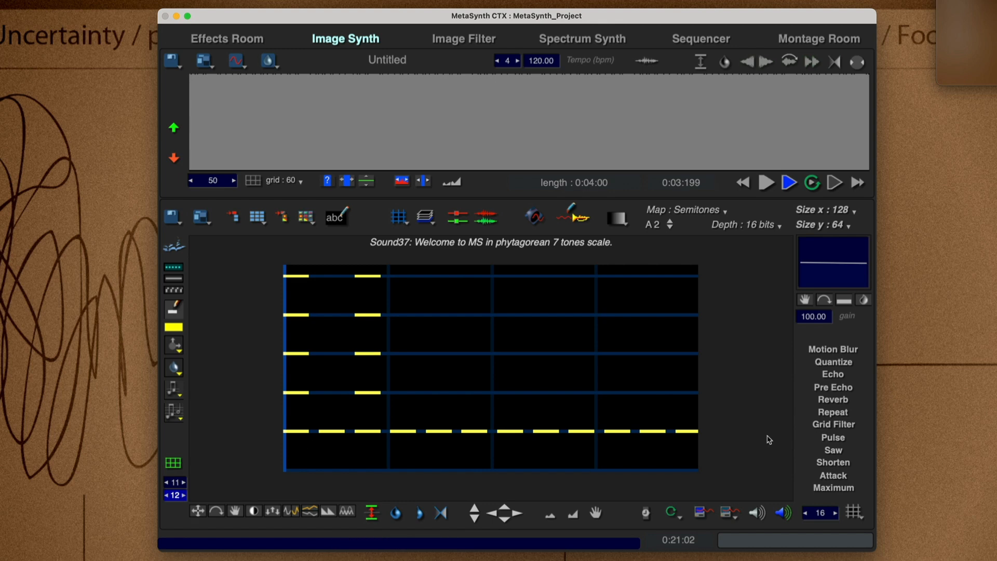
Clear the note row and columns from the canvas and select the brush tool.
{"action": "key", "text": "super+a"}
{"action": "key", "text": "BackSpace"}
{"action": "key", "text": "super+d"}
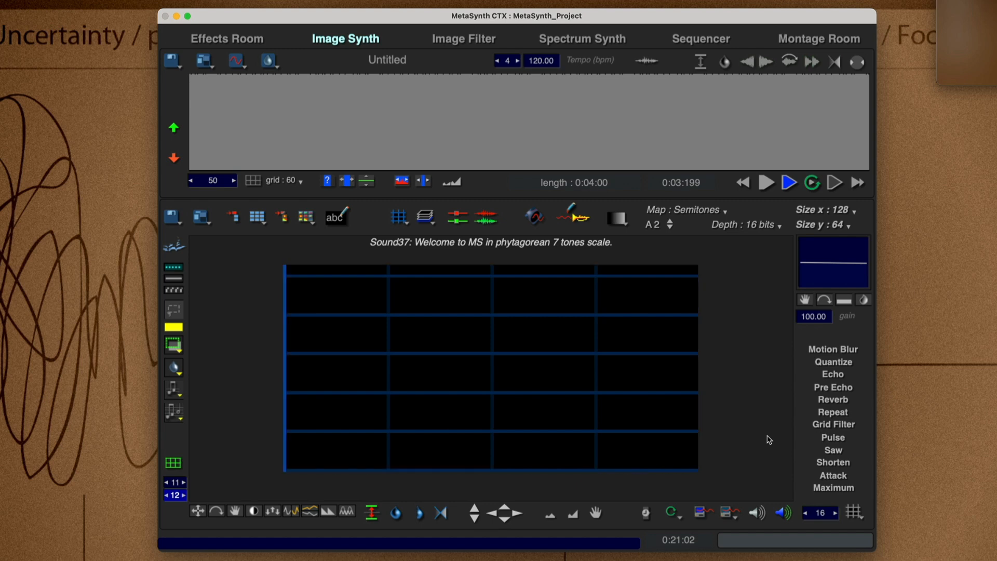
{"action": "left_click", "coordinate": [354, 314], "text": "ctrl"}
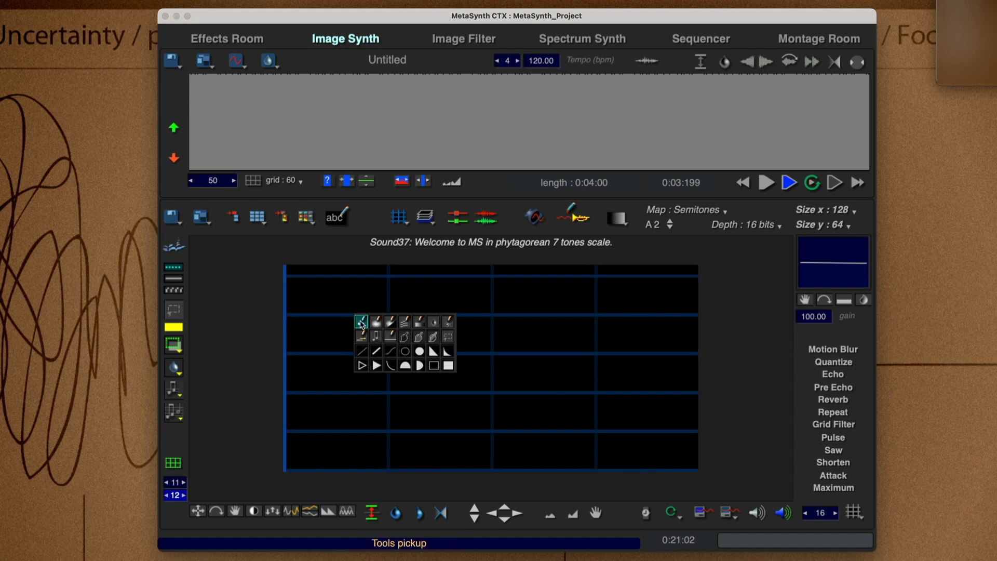
{"action": "left_click", "coordinate": [360, 321]}
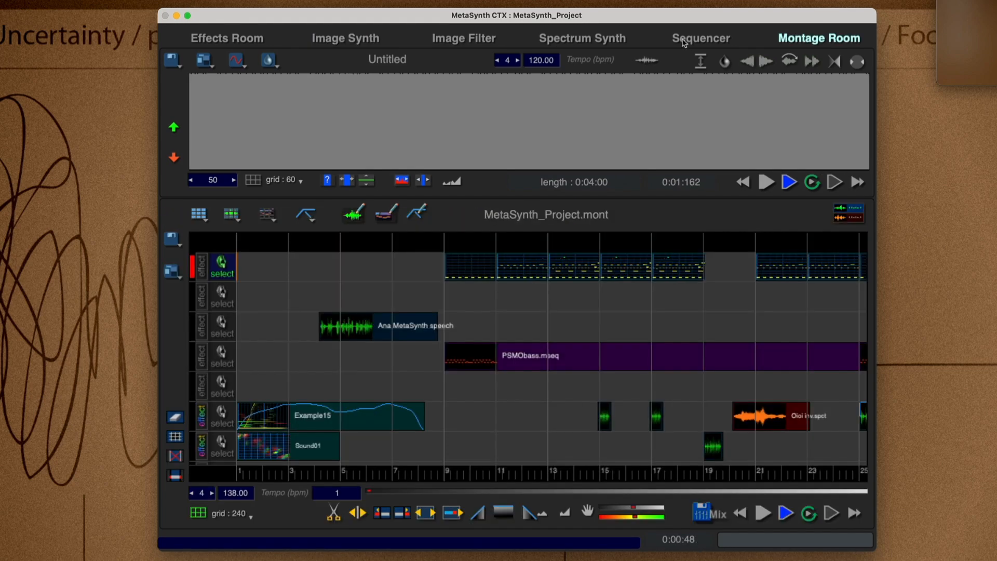
Look through the Sequencer, Spectrum Synth, Image Filter and Image Synth rooms, ending in the Effects Room.
{"action": "left_click", "coordinate": [678, 40]}
{"action": "left_click", "coordinate": [562, 45]}
{"action": "left_click", "coordinate": [475, 42]}
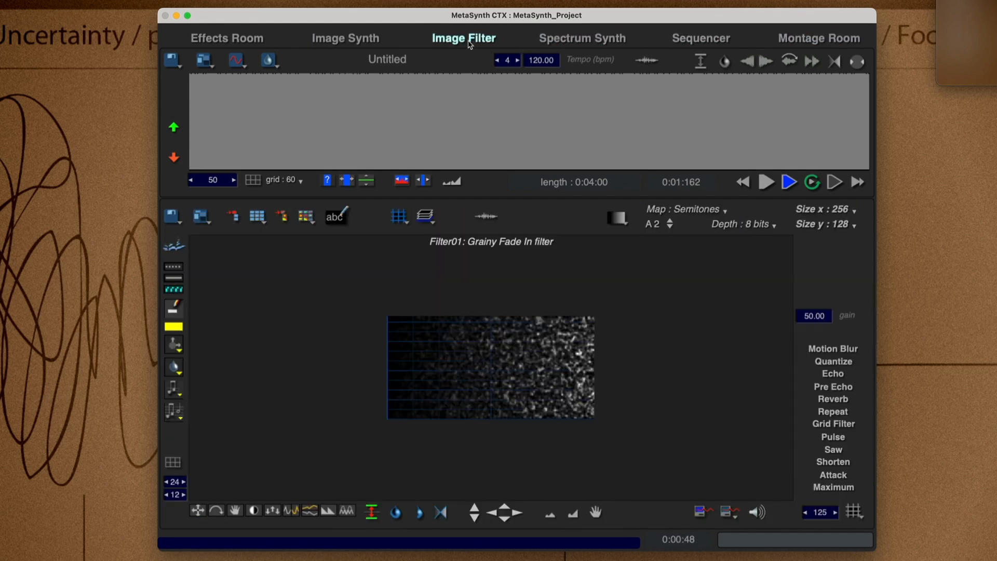
{"action": "left_click", "coordinate": [352, 38]}
{"action": "left_click", "coordinate": [244, 42]}
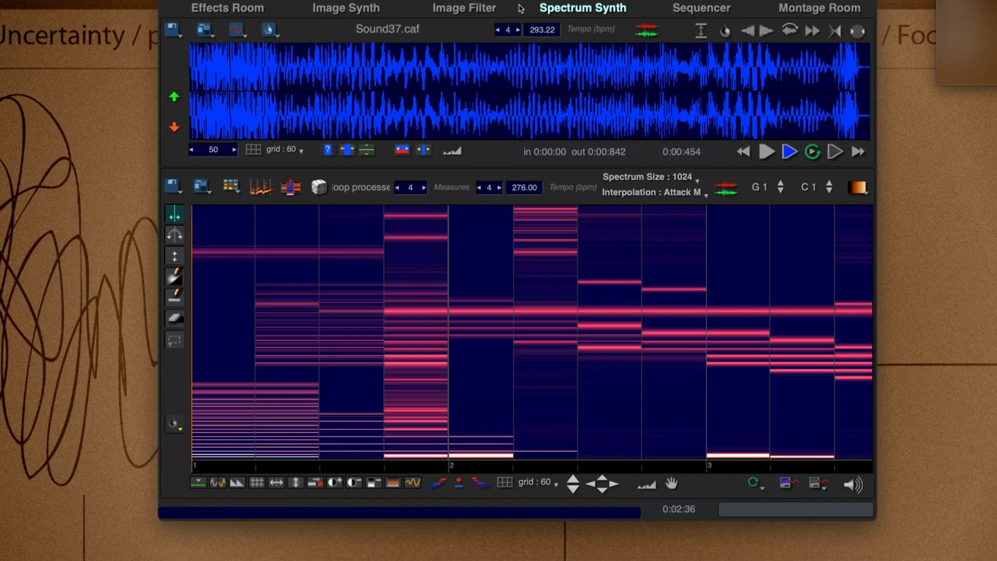
Compare the layouts of the Image Synth and the Effects Room with Sound37.caf loaded.
{"action": "left_click", "coordinate": [466, 9]}
{"action": "left_click", "coordinate": [351, 8]}
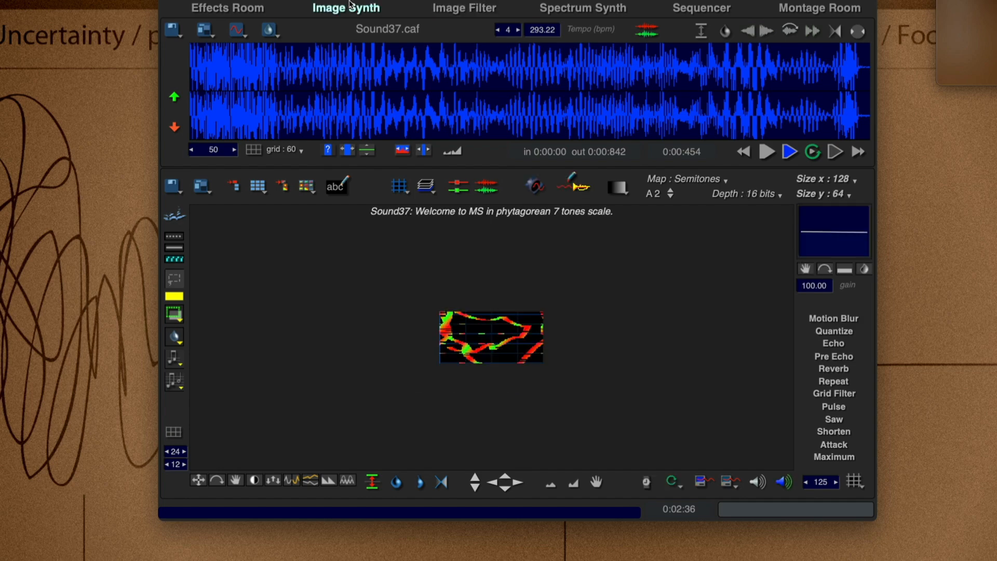
{"action": "left_click", "coordinate": [225, 10]}
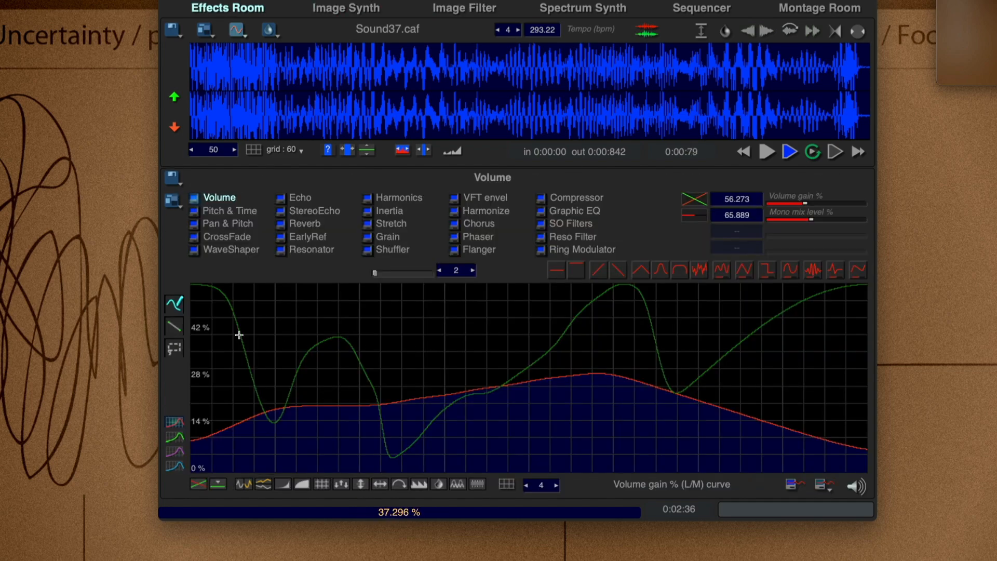
{"action": "left_click", "coordinate": [328, 10]}
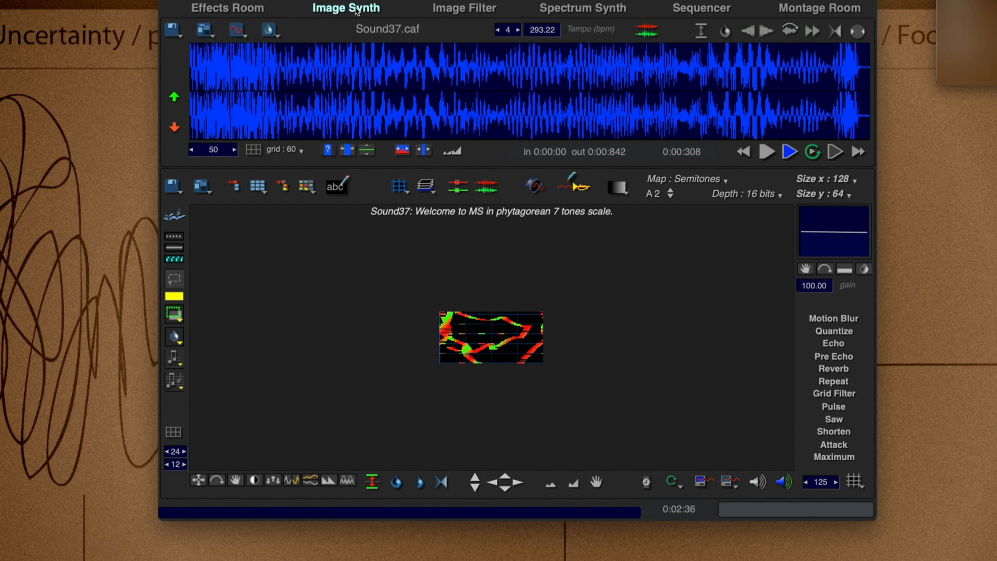
Look through the rooms in order from the Effects Room to the Montage Room.
{"action": "left_click", "coordinate": [241, 9]}
{"action": "left_click", "coordinate": [333, 9]}
{"action": "left_click", "coordinate": [468, 8]}
{"action": "left_click", "coordinate": [701, 8]}
{"action": "left_click", "coordinate": [803, 7]}
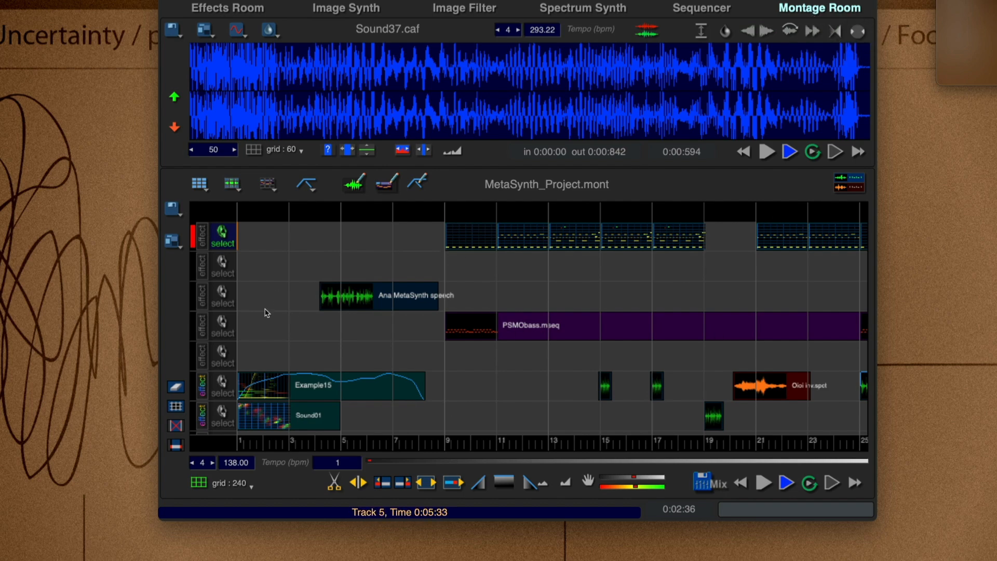
Go back through the rooms from the Sequencer to the Effects Room.
{"action": "left_click", "coordinate": [705, 10]}
{"action": "left_click", "coordinate": [592, 9]}
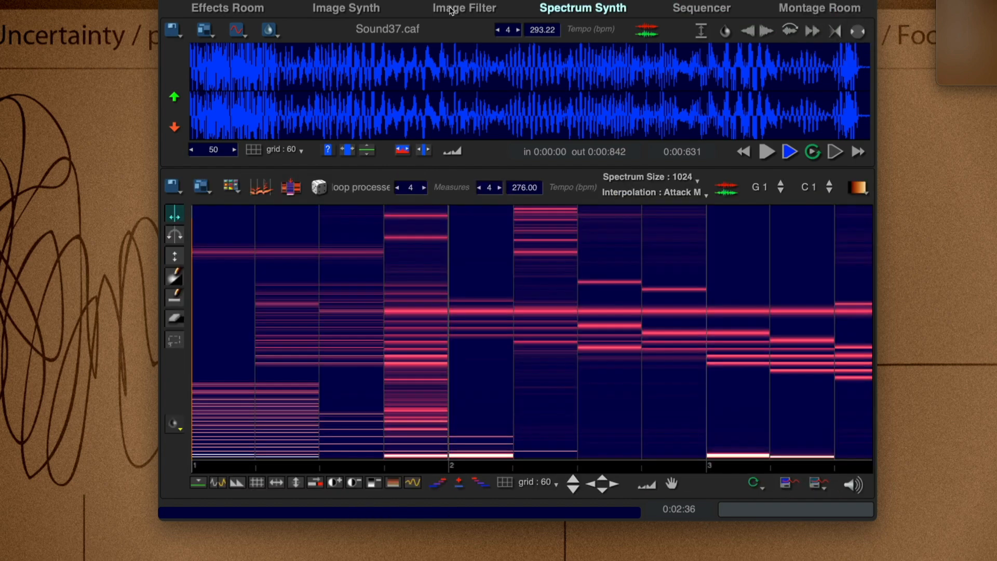
{"action": "left_click", "coordinate": [453, 9]}
{"action": "left_click", "coordinate": [363, 8]}
{"action": "left_click", "coordinate": [227, 9]}
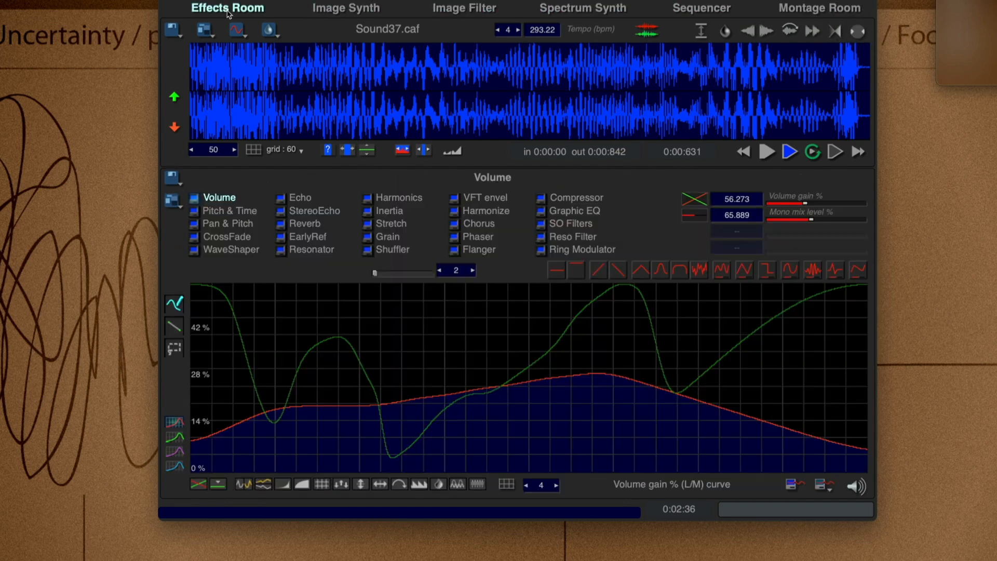
Look through the rooms up to the Sequencer twice, starting the second pass from the Effects Room.
{"action": "left_click", "coordinate": [357, 9]}
{"action": "left_click", "coordinate": [474, 9]}
{"action": "left_click", "coordinate": [601, 8]}
{"action": "left_click", "coordinate": [702, 8]}
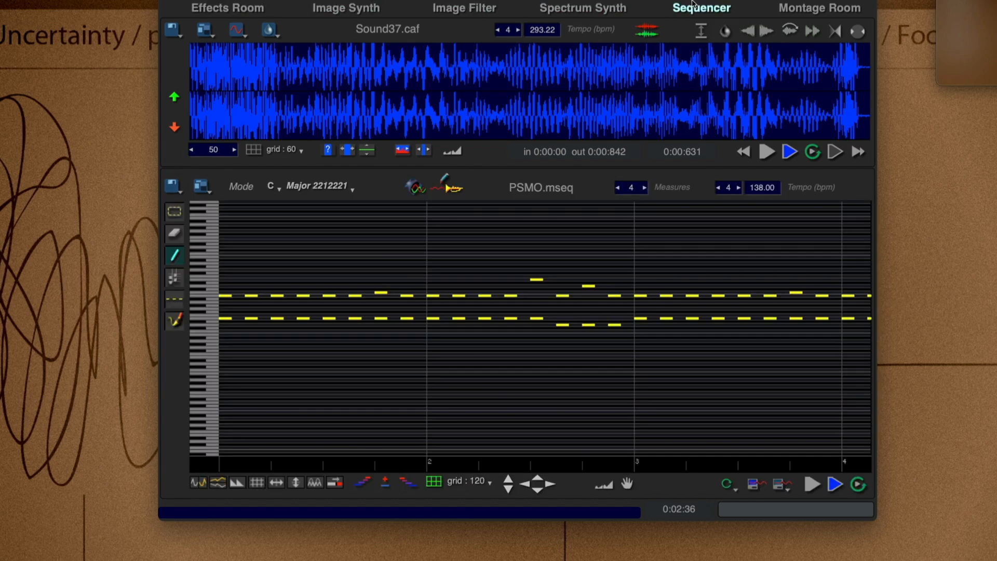
{"action": "left_click", "coordinate": [227, 6]}
{"action": "left_click", "coordinate": [345, 9]}
{"action": "left_click", "coordinate": [464, 8]}
{"action": "left_click", "coordinate": [586, 9]}
{"action": "left_click", "coordinate": [713, 10]}
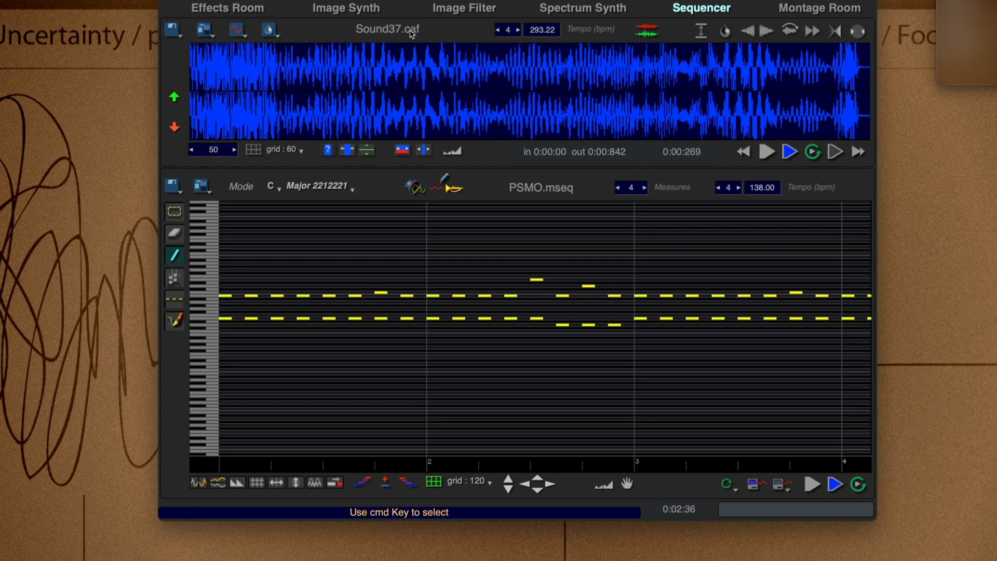
View the rooms from Image Synth up to the Sequencer, and back down to the Effects Room.
{"action": "left_click", "coordinate": [343, 9]}
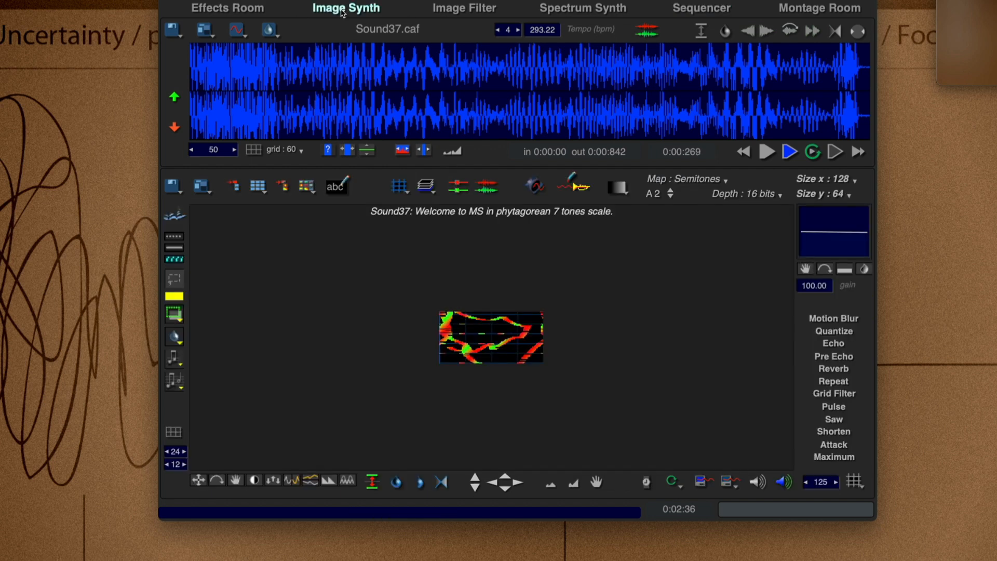
{"action": "left_click", "coordinate": [465, 7]}
{"action": "left_click", "coordinate": [583, 8]}
{"action": "left_click", "coordinate": [701, 8]}
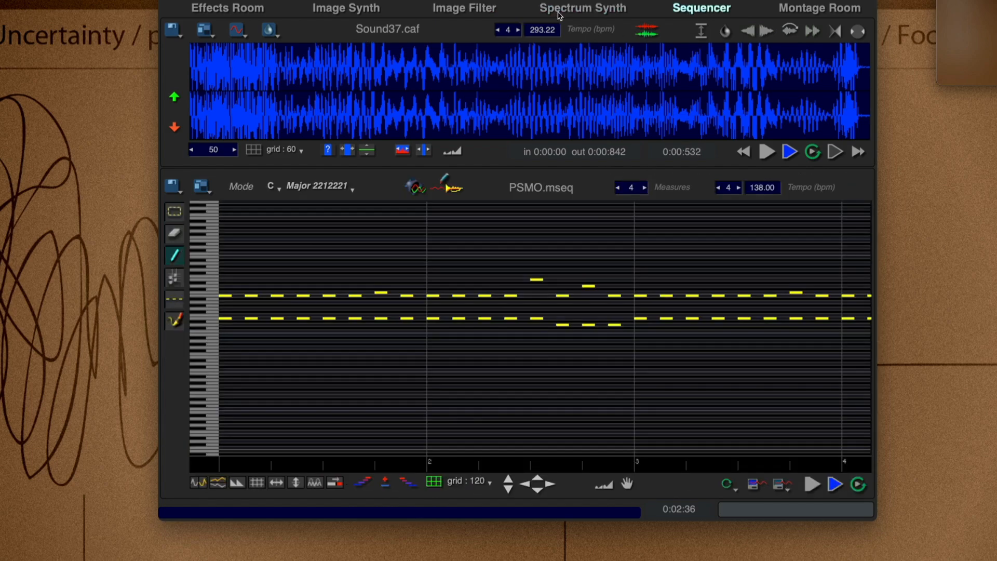
{"action": "left_click", "coordinate": [583, 7]}
{"action": "left_click", "coordinate": [435, 6]}
{"action": "left_click", "coordinate": [332, 8]}
{"action": "left_click", "coordinate": [215, 9]}
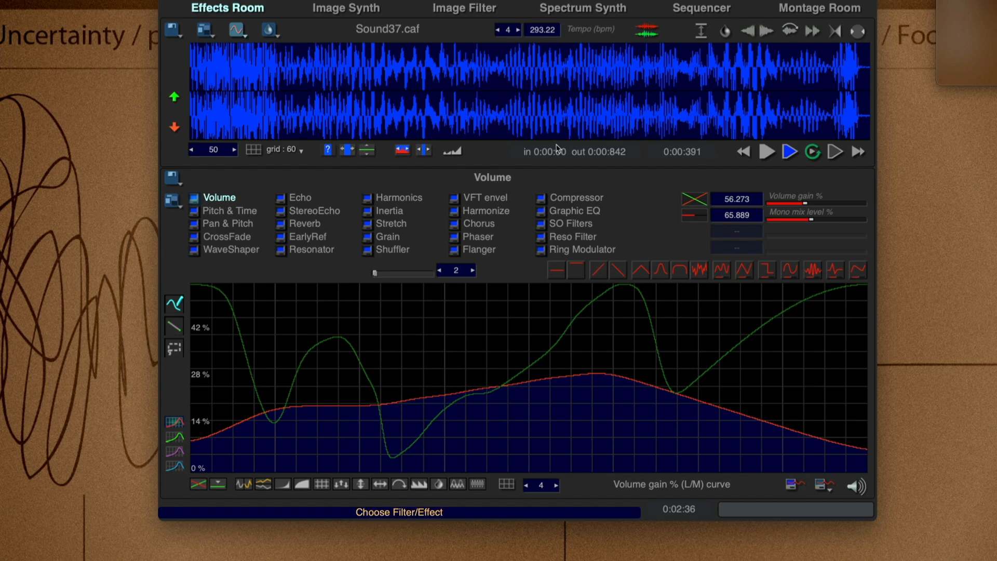
Return to the Image Synth and clear the whole picture from the enlarged canvas.
{"action": "left_click", "coordinate": [346, 6]}
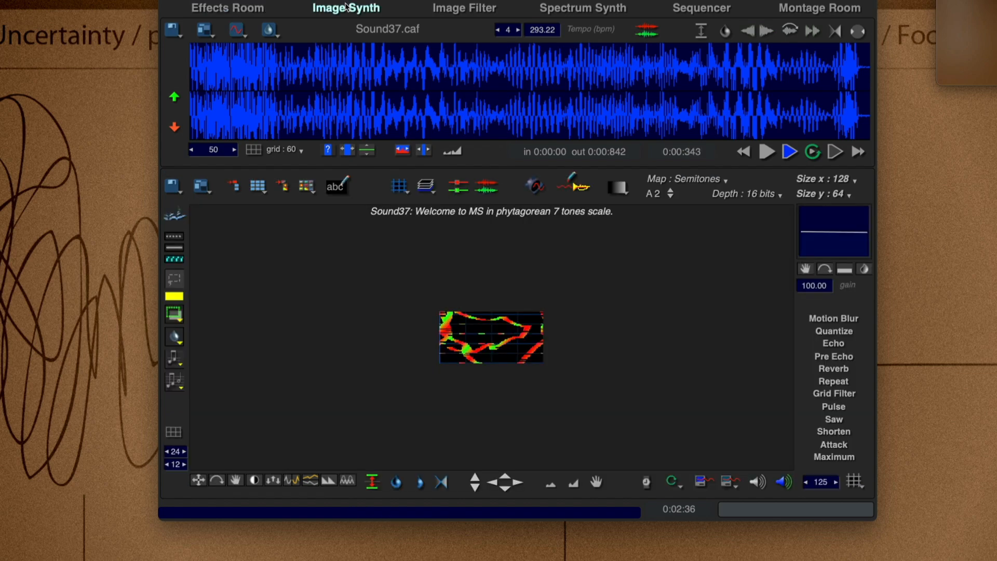
{"action": "left_click", "coordinate": [465, 10]}
{"action": "left_click", "coordinate": [365, 6]}
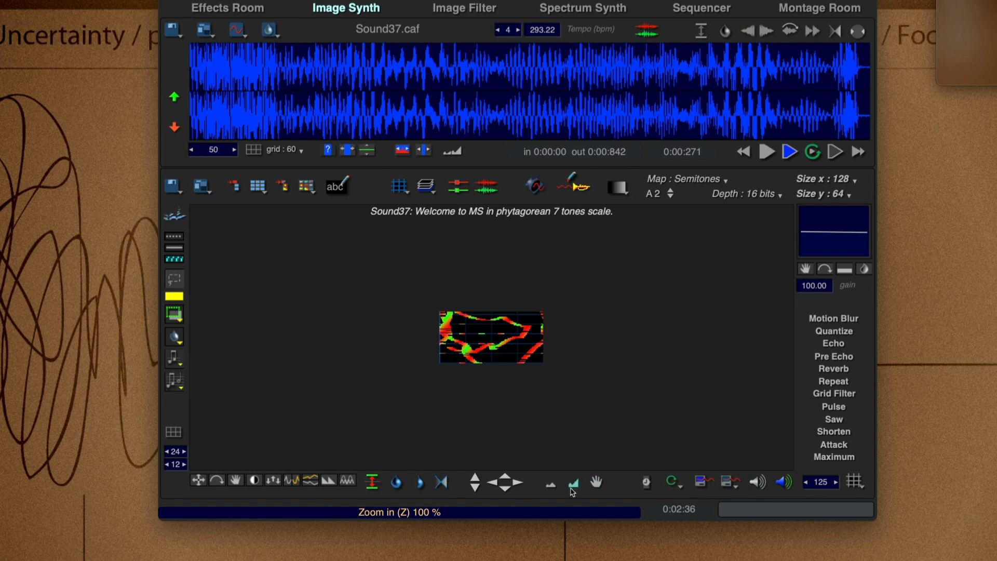
{"action": "left_click", "coordinate": [573, 484]}
{"action": "left_click", "coordinate": [573, 487]}
{"action": "left_click", "coordinate": [573, 488]}
{"action": "key", "text": "super+a"}
{"action": "key", "text": "Delete"}
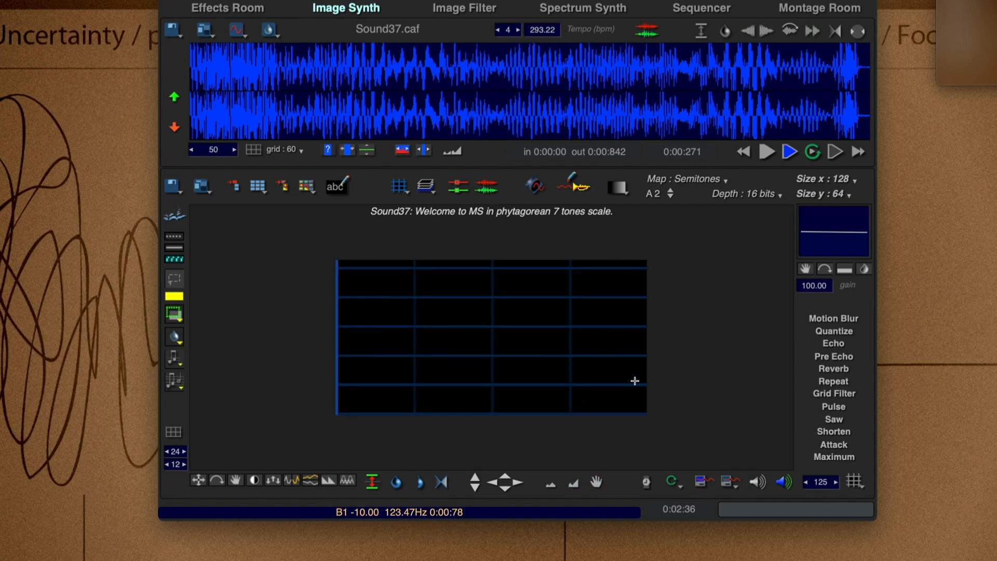
{"action": "left_click", "coordinate": [400, 189]}
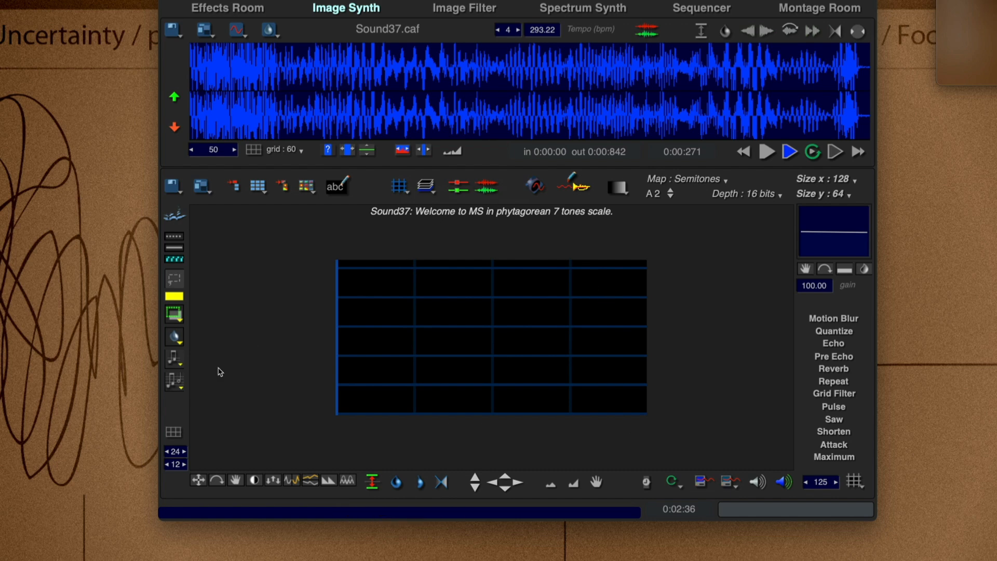
{"action": "left_click", "coordinate": [174, 379]}
{"action": "left_click", "coordinate": [173, 362]}
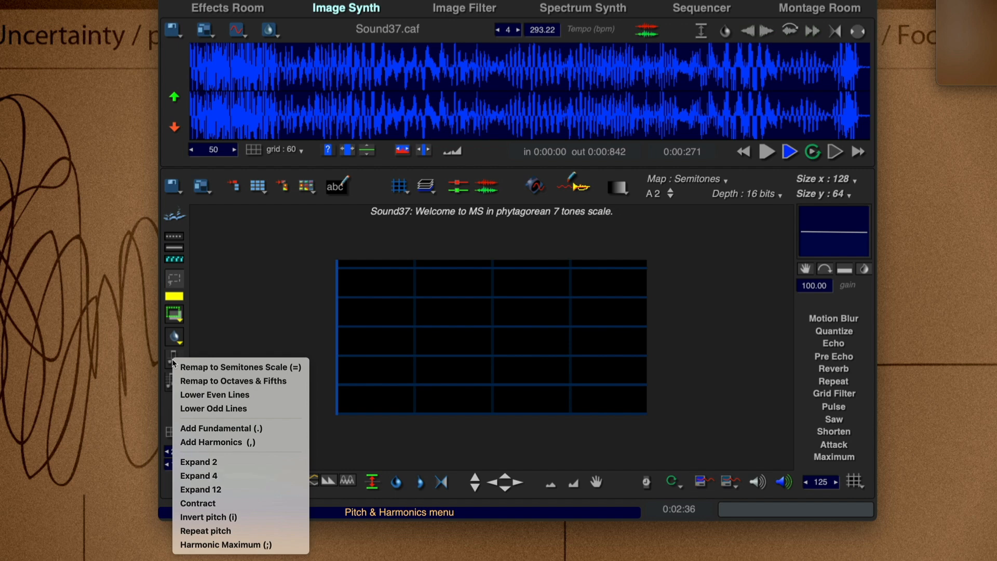
{"action": "left_click", "coordinate": [264, 281]}
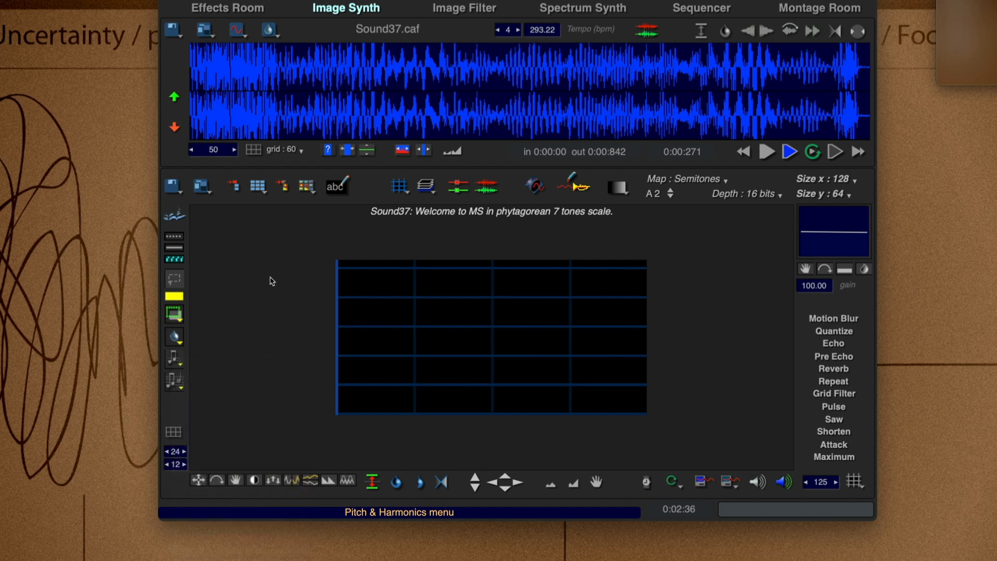
{"action": "left_click", "coordinate": [176, 316]}
{"action": "left_click", "coordinate": [254, 281]}
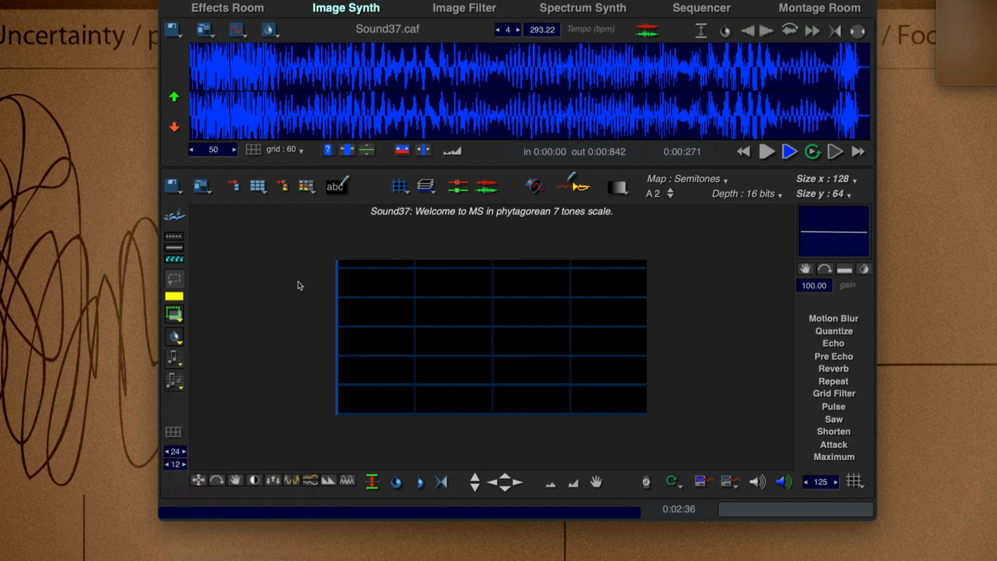